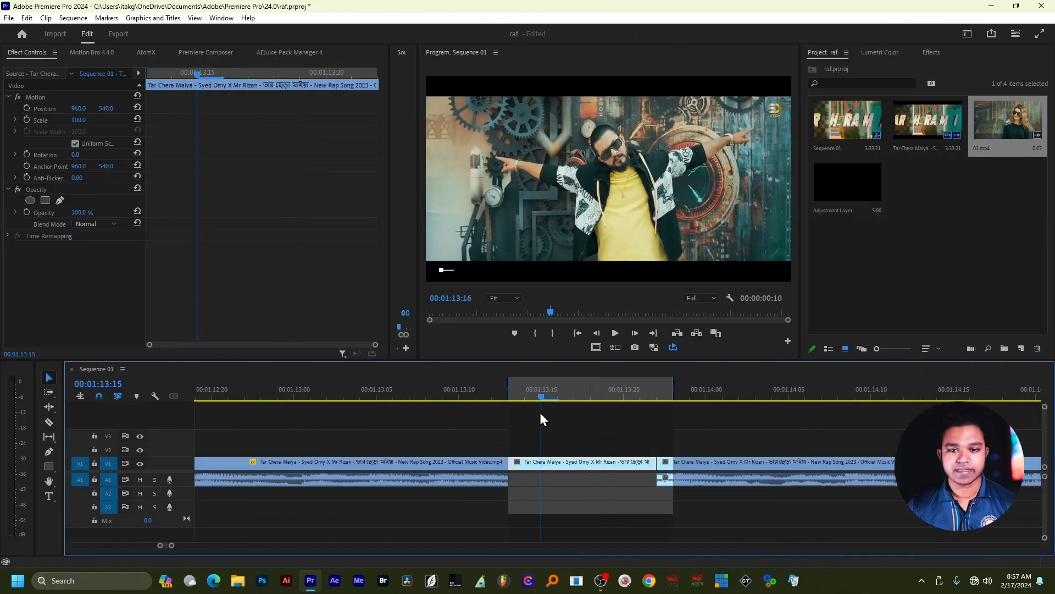
# - Duplicate the short 01.mp4 clip near 00:00:32:00 onto track V2, directly above the original
pyautogui.moveTo(540, 412); pyautogui.dragTo(563, 411)
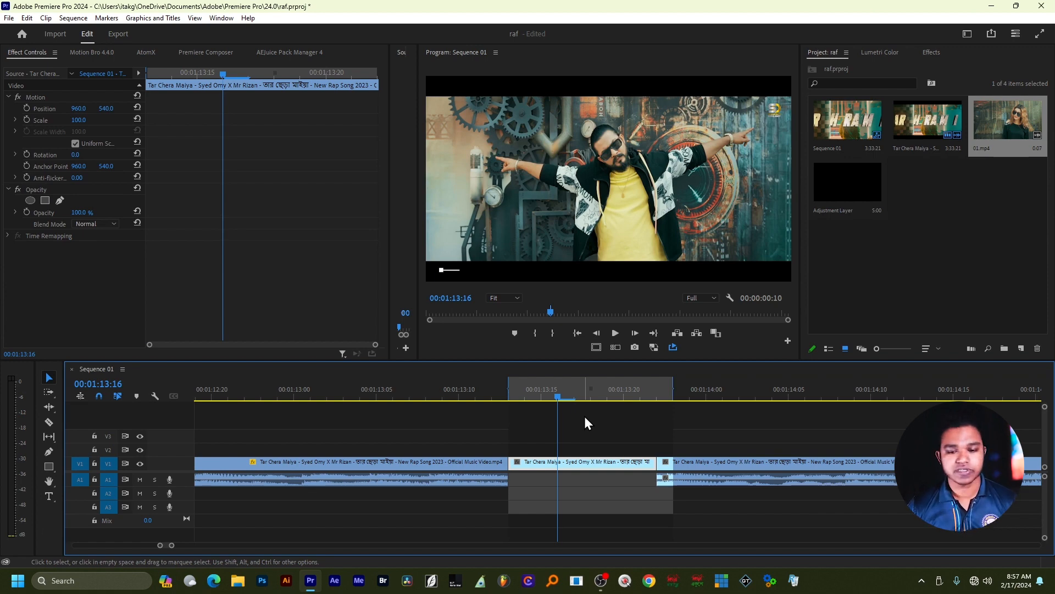
pyautogui.press('Up')
pyautogui.press('Up')
pyautogui.moveTo(571, 397); pyautogui.dragTo(541, 402)
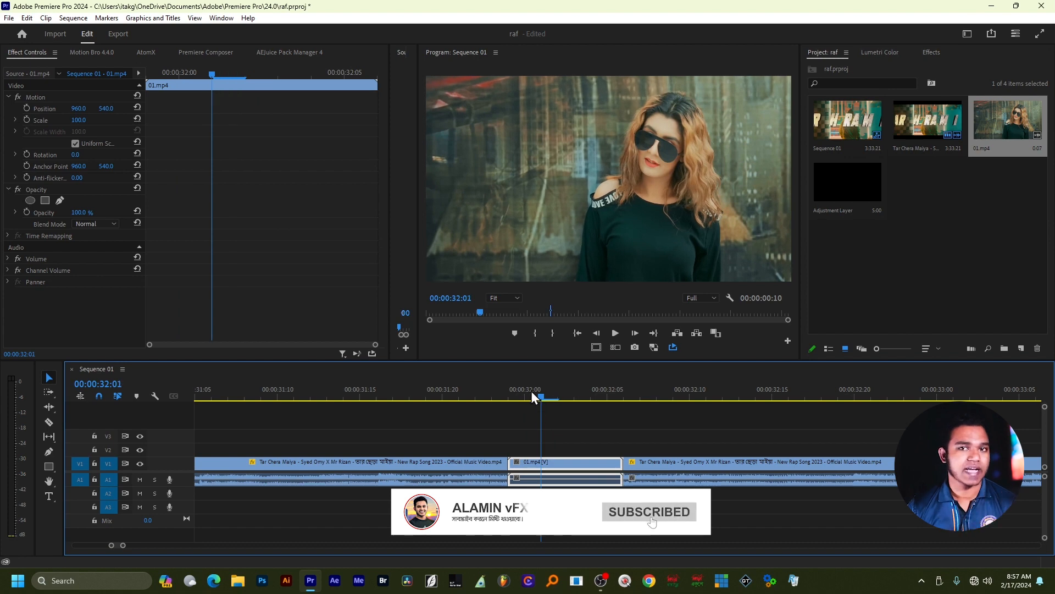
pyautogui.press('Down')
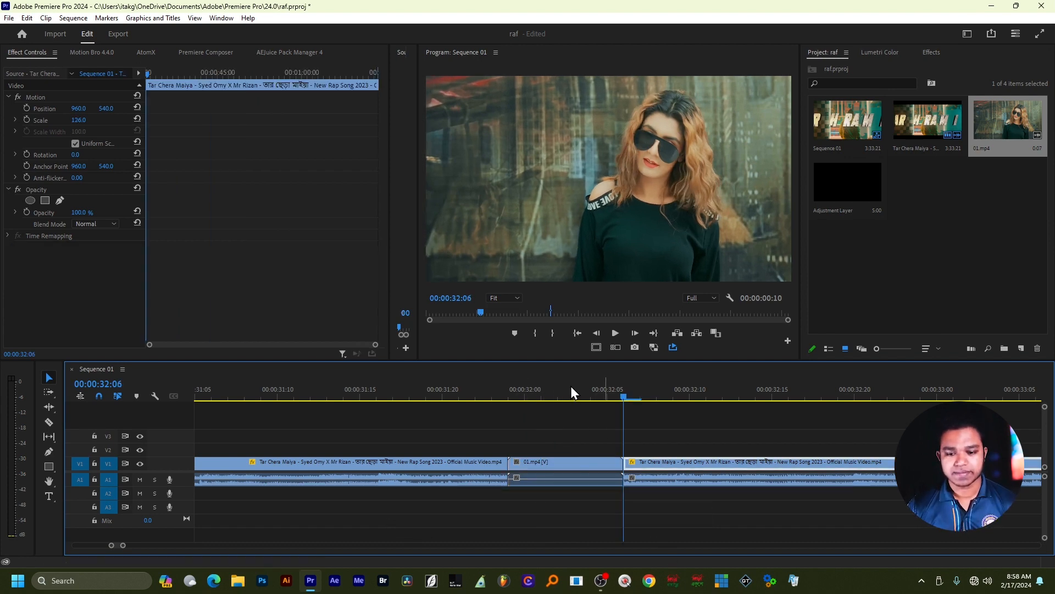
pyautogui.click(533, 397)
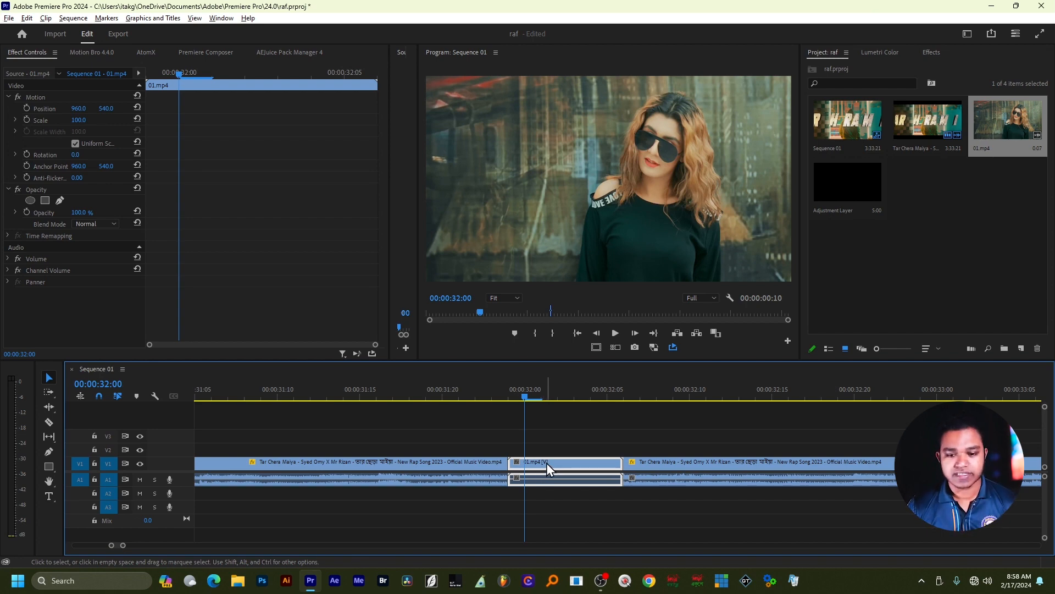
pyautogui.moveTo(547, 462); pyautogui.dragTo(547, 450)
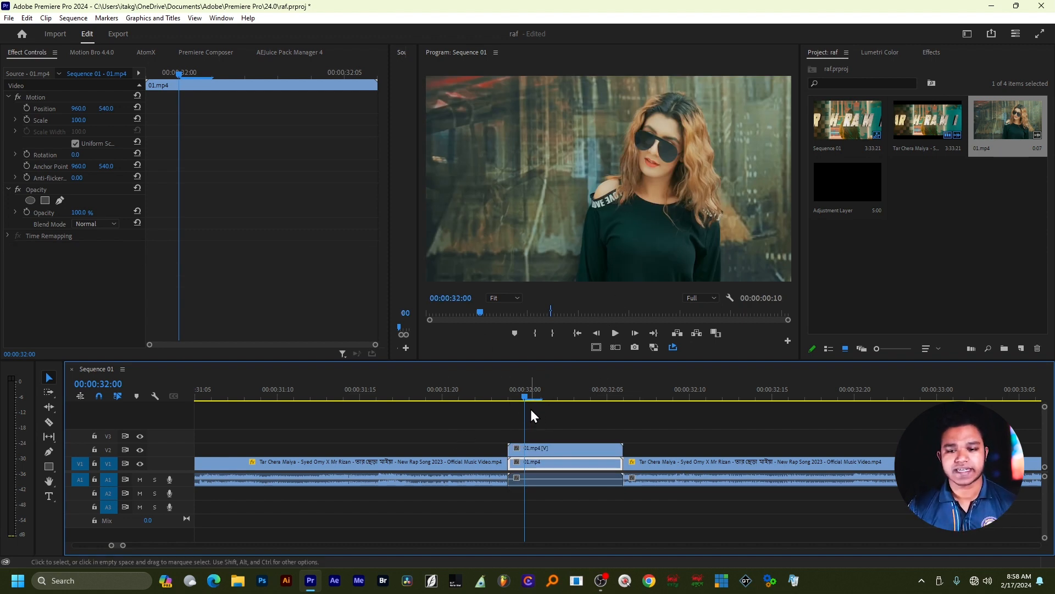
# - Export the frame at 00:00:32:01 as a JPEG still to the desktop and import it into the project
pyautogui.moveTo(539, 397)
pyautogui.mouseDown()
pyautogui.moveTo(582, 401)
pyautogui.moveTo(539, 400)
pyautogui.mouseUp()
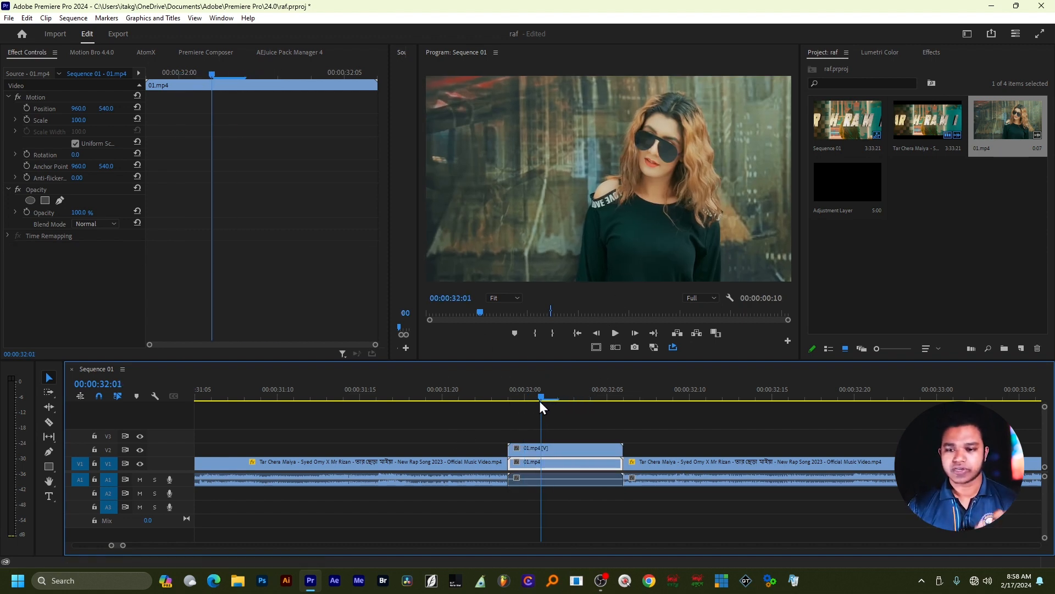
pyautogui.click(541, 451)
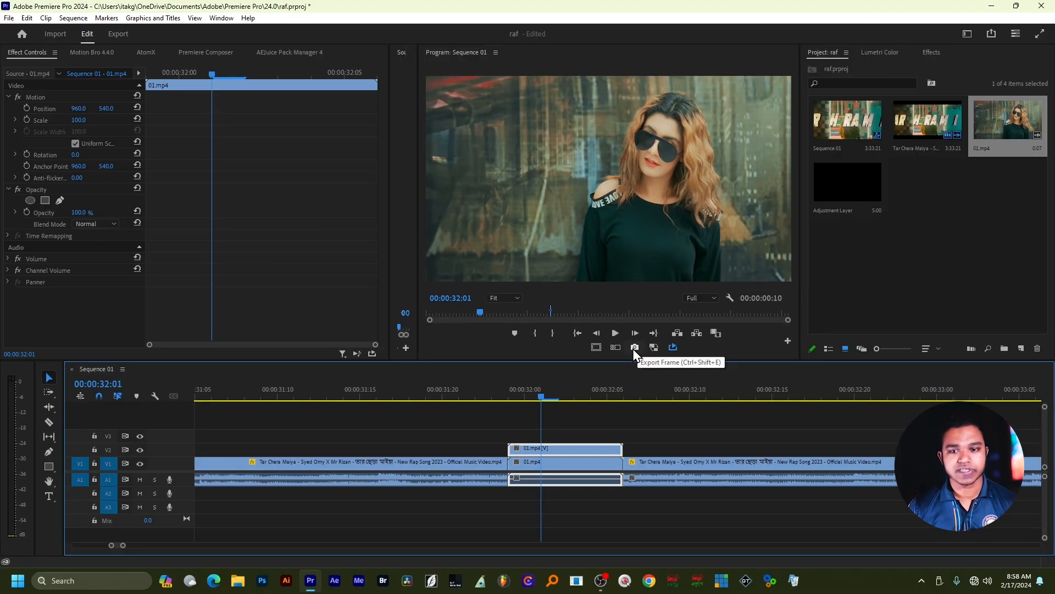
pyautogui.click(788, 341)
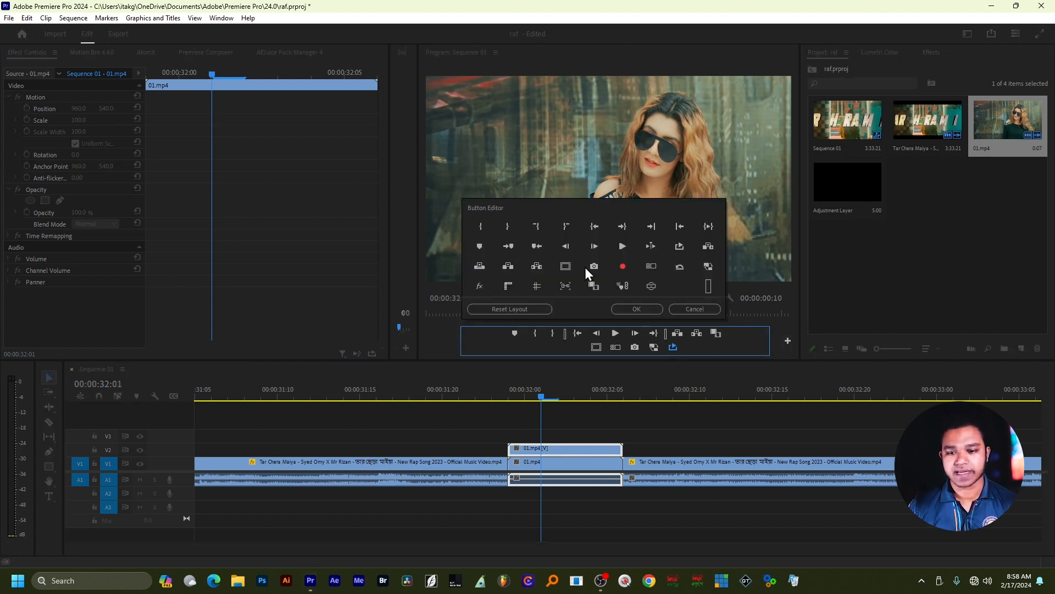
pyautogui.click(637, 309)
pyautogui.click(635, 346)
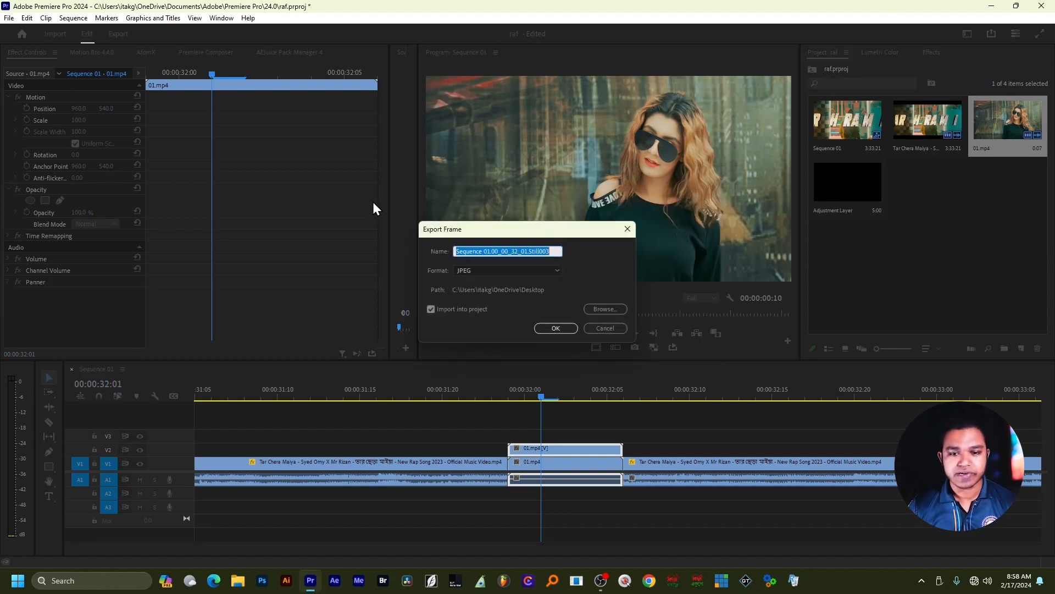
pyautogui.moveTo(471, 228)
pyautogui.mouseDown()
pyautogui.moveTo(508, 227)
pyautogui.moveTo(462, 210)
pyautogui.mouseUp()
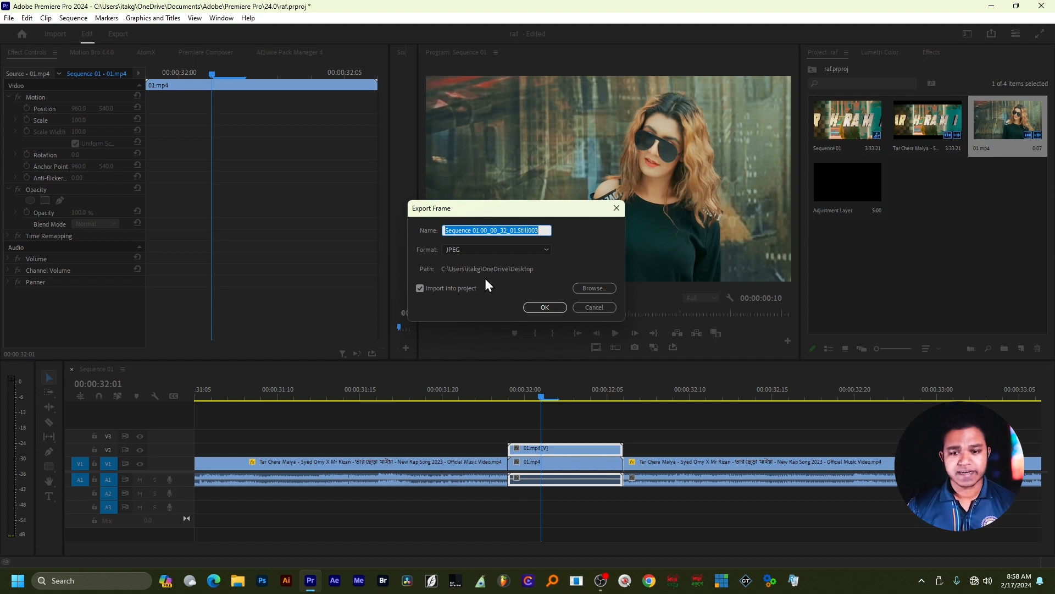
pyautogui.click(537, 311)
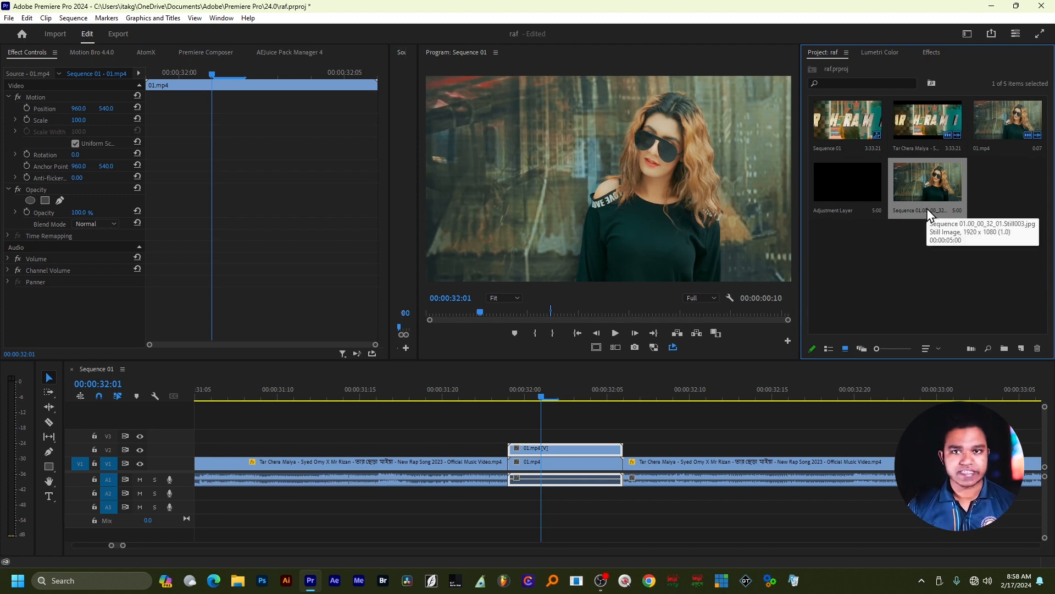
# - Place the exported still on track V3 above the 01.mp4 clips and cut off the part extending past their end
pyautogui.moveTo(921, 185); pyautogui.dragTo(618, 437)
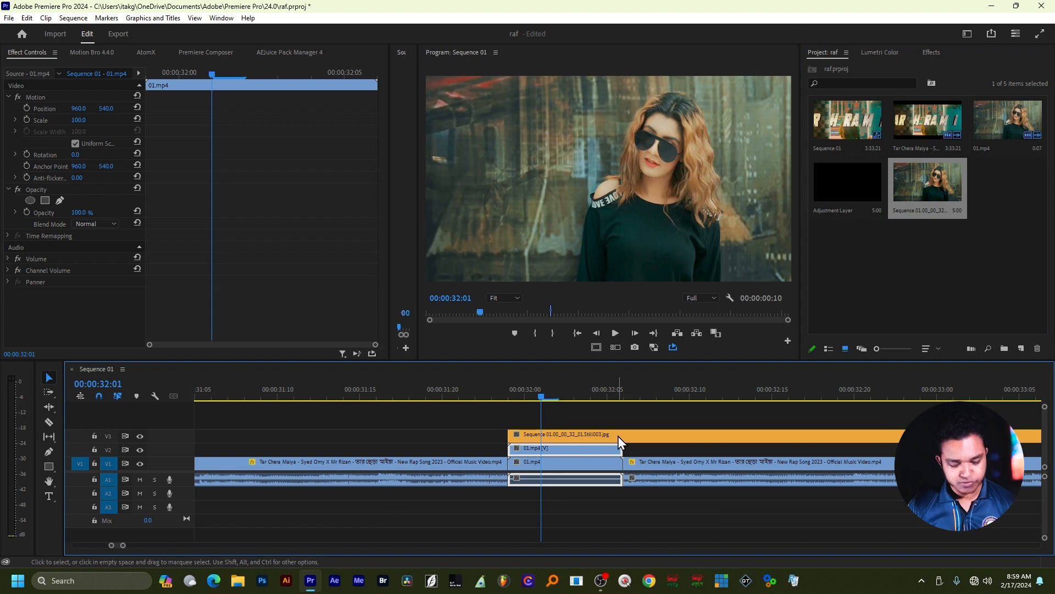
pyautogui.press('c')
pyautogui.click(622, 435)
pyautogui.press('v')
pyautogui.click(664, 436)
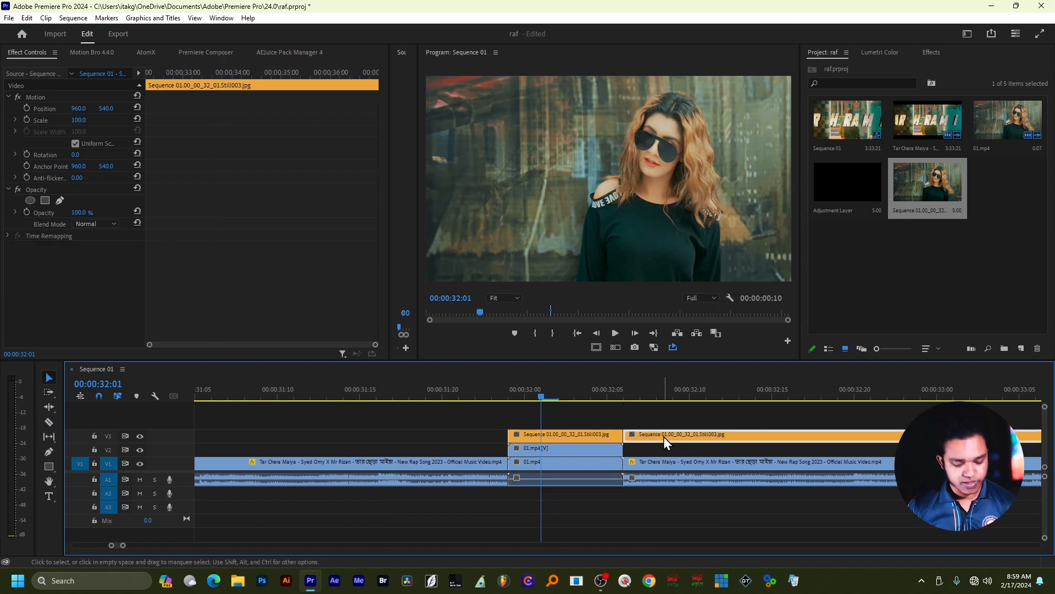
pyautogui.press('Delete')
# - Scrub through the stacked clips and return the playhead to 00:00:32:01
pyautogui.click(581, 395)
pyautogui.moveTo(581, 395); pyautogui.dragTo(475, 404)
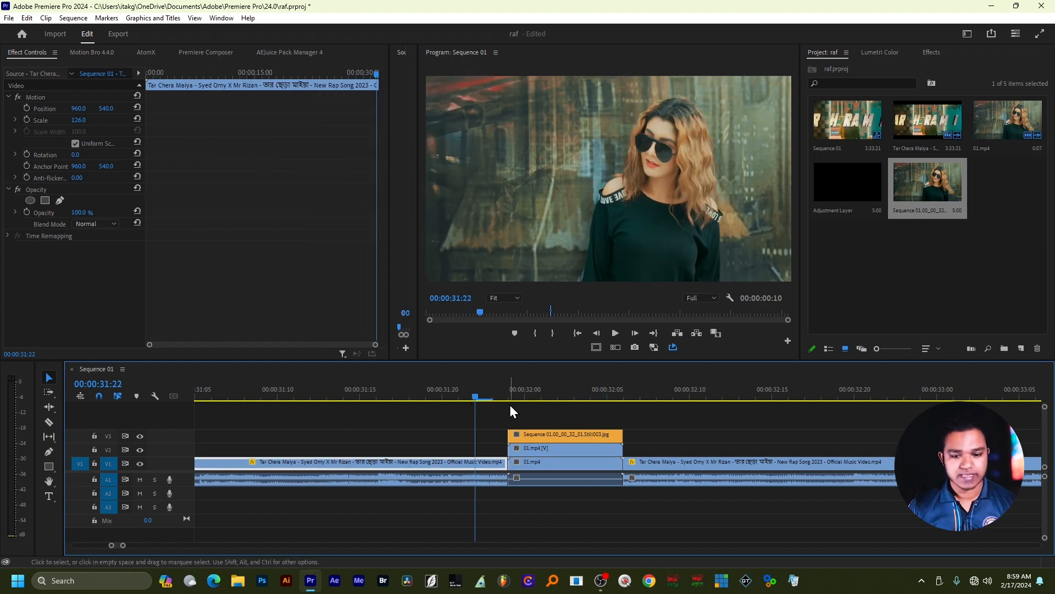
pyautogui.click(465, 400)
pyautogui.moveTo(464, 395); pyautogui.dragTo(549, 411)
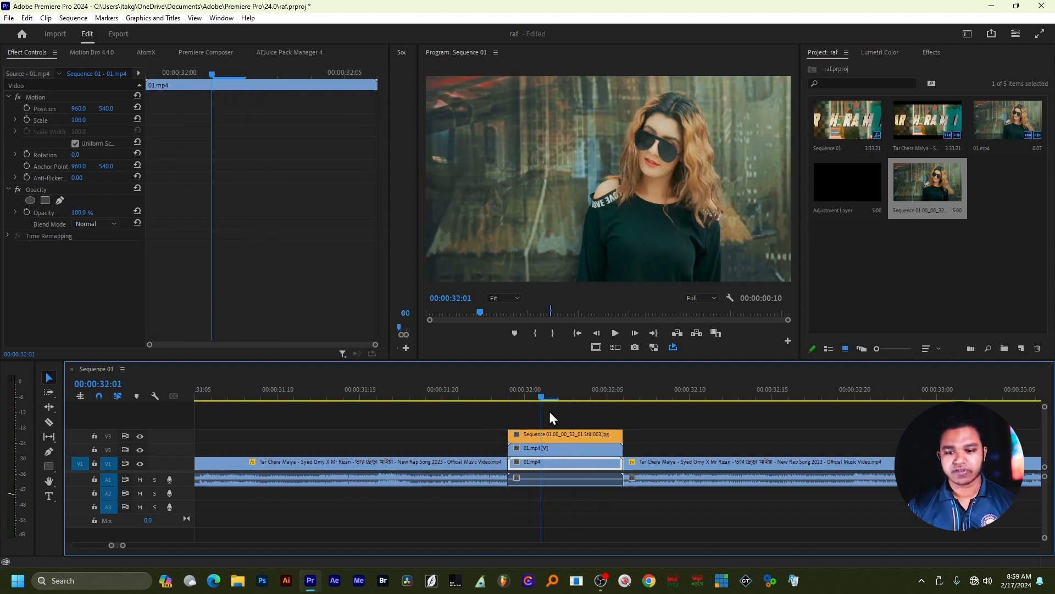
pyautogui.click(571, 434)
pyautogui.rightClick(571, 433)
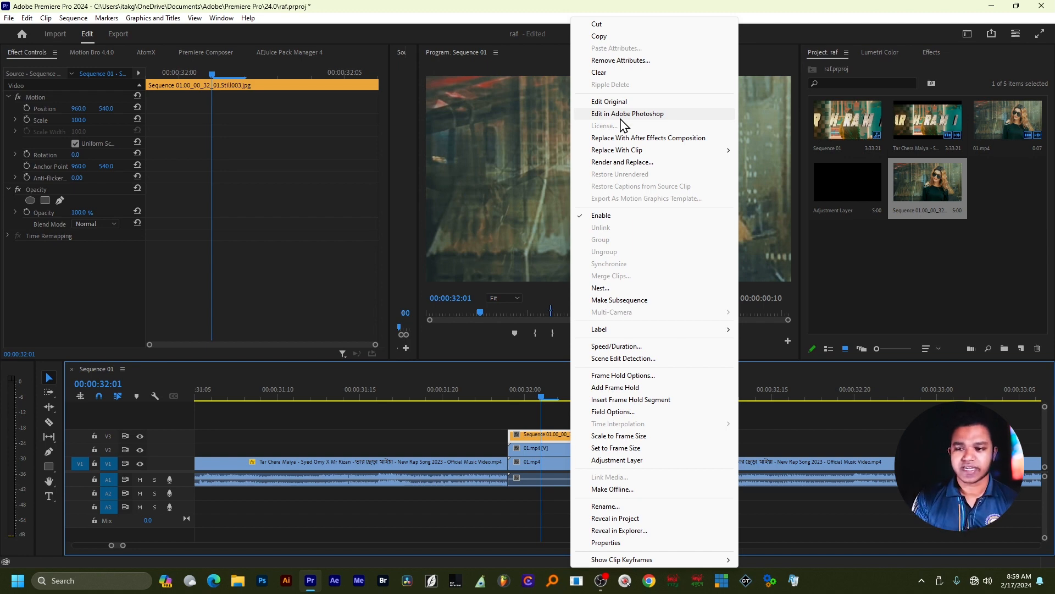
pyautogui.click(912, 297)
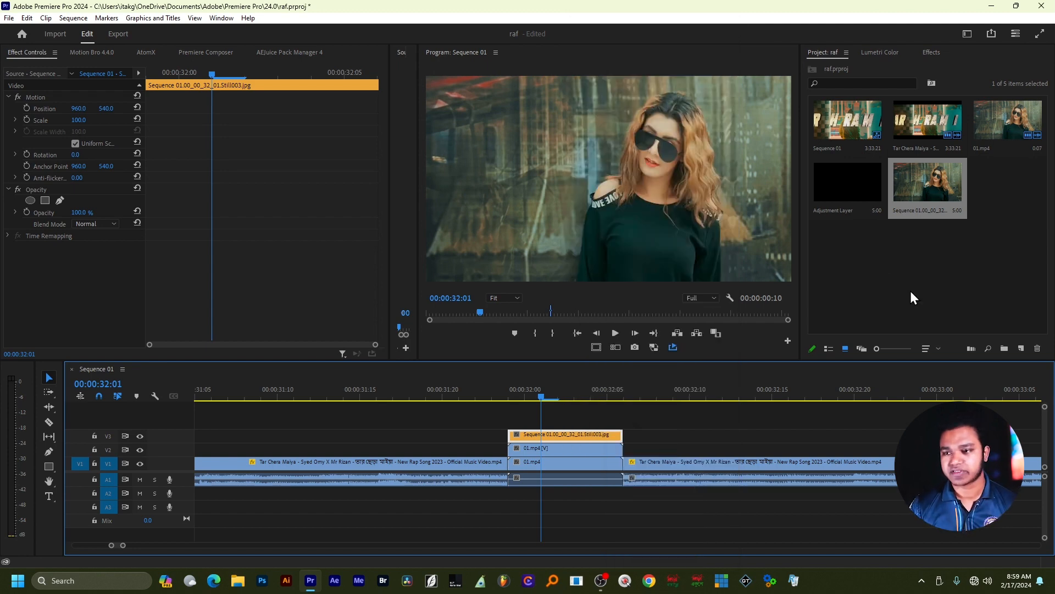
# - View the exported still image on the desktop, close it and return to Premiere Pro
pyautogui.click(997, 5)
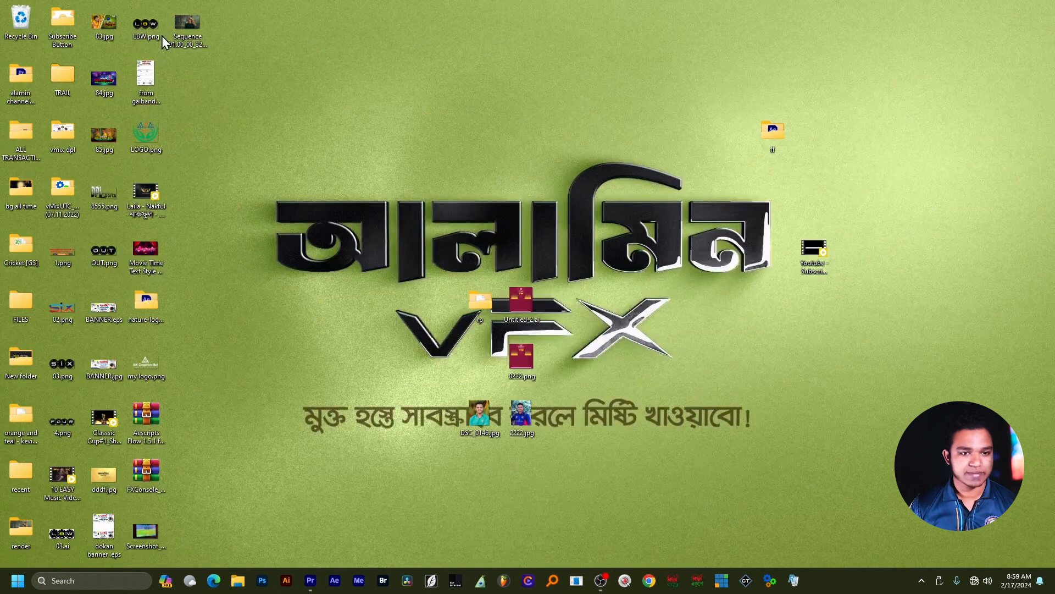
pyautogui.doubleClick(184, 24)
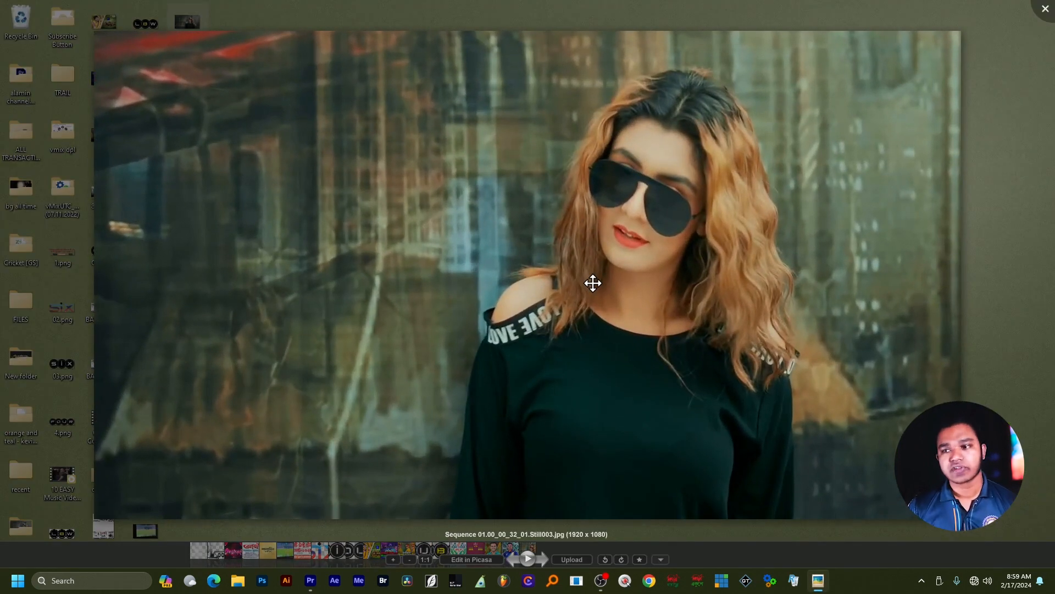
pyautogui.press('Escape')
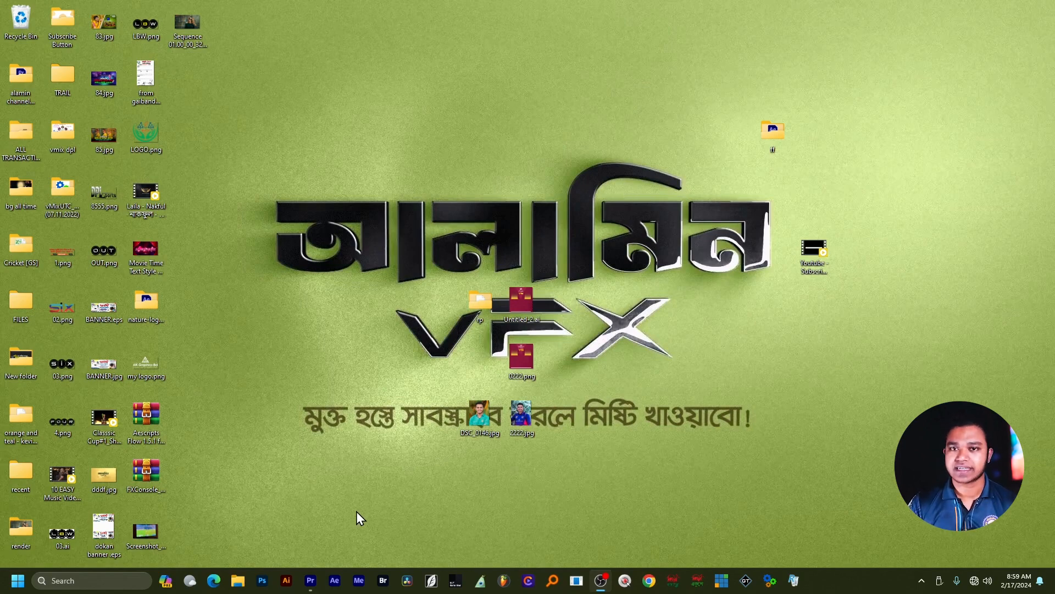
pyautogui.click(310, 580)
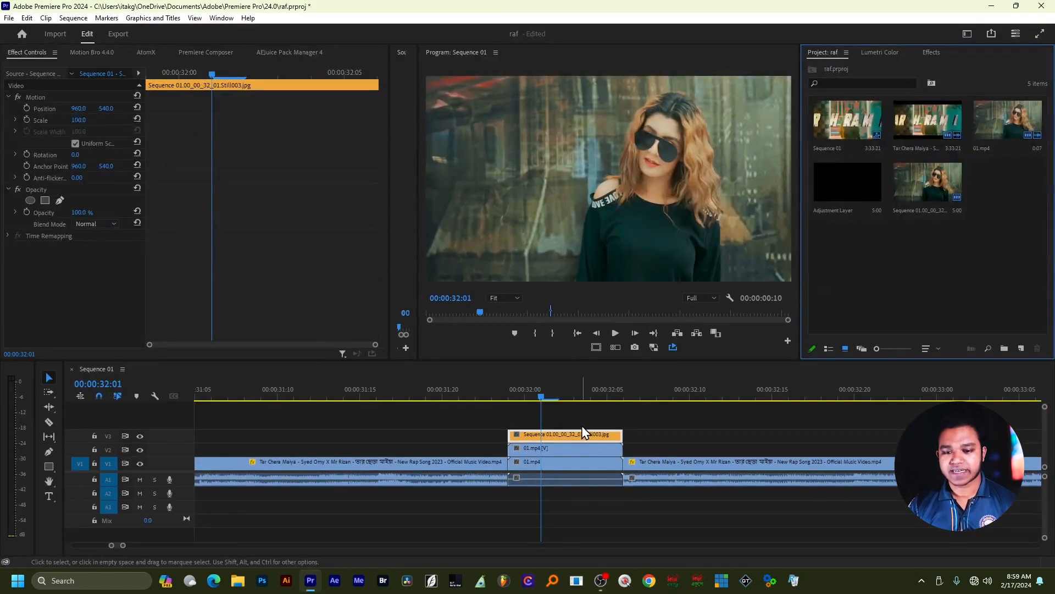
# - Send the still clip on track V3 to Adobe Photoshop for editing and switch to the Move tool
pyautogui.rightClick(580, 431)
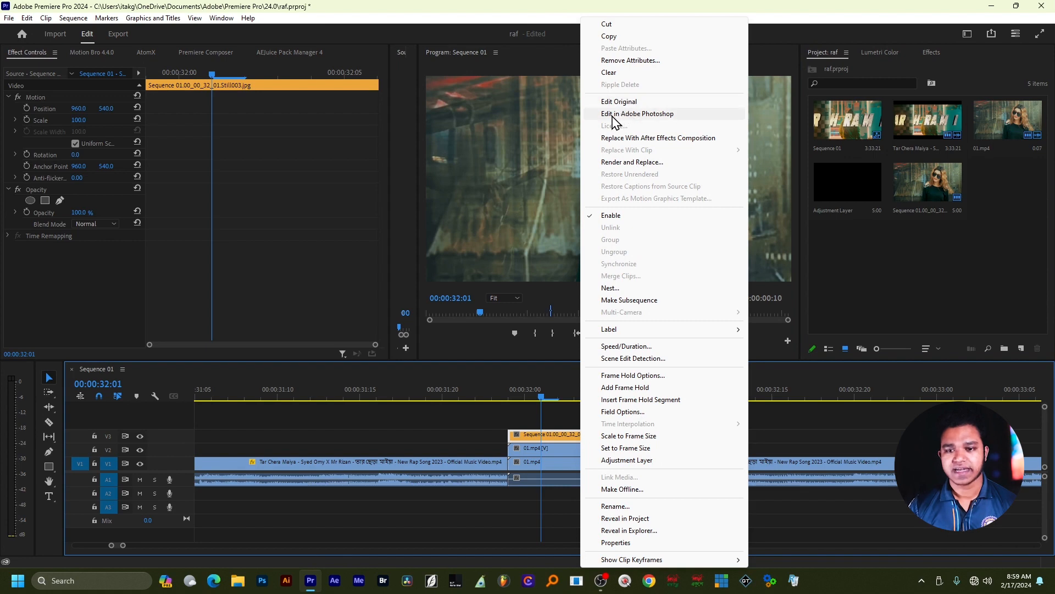
pyautogui.click(646, 115)
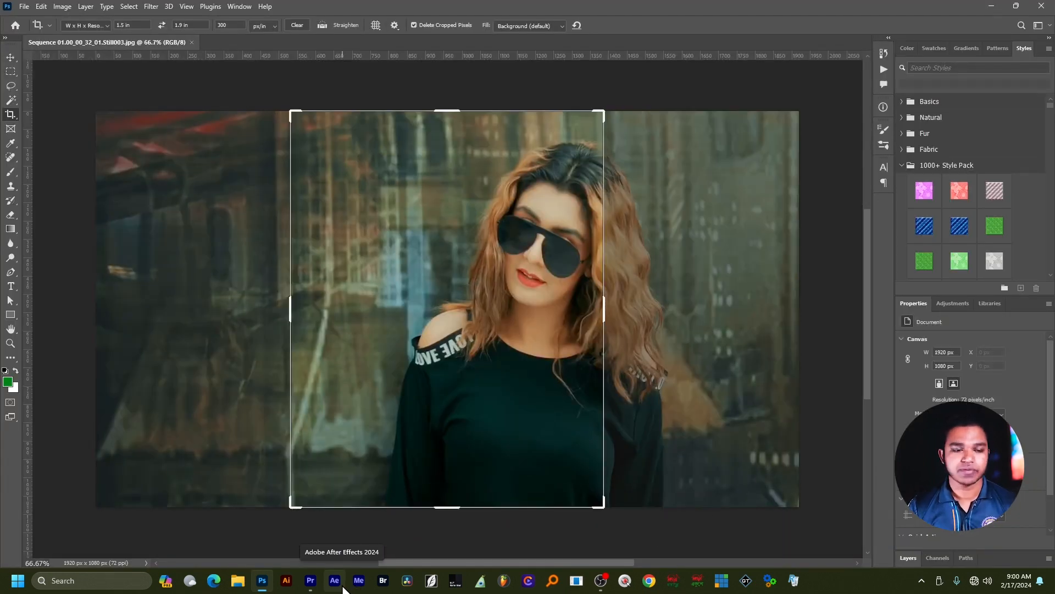
pyautogui.click(10, 56)
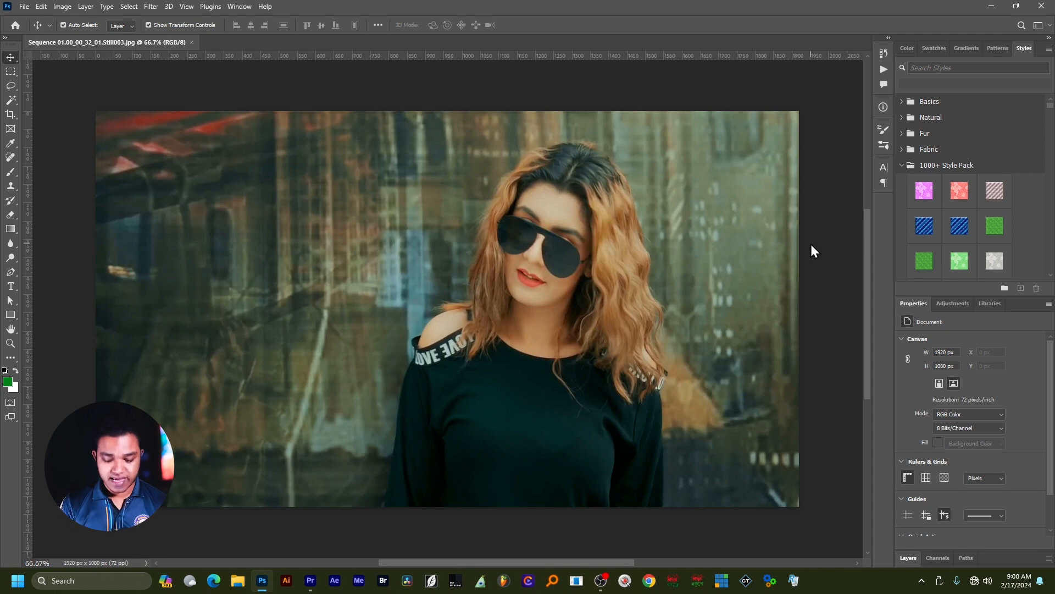
# - Display the document's layers and duplicate the Background layer
pyautogui.press('F7')
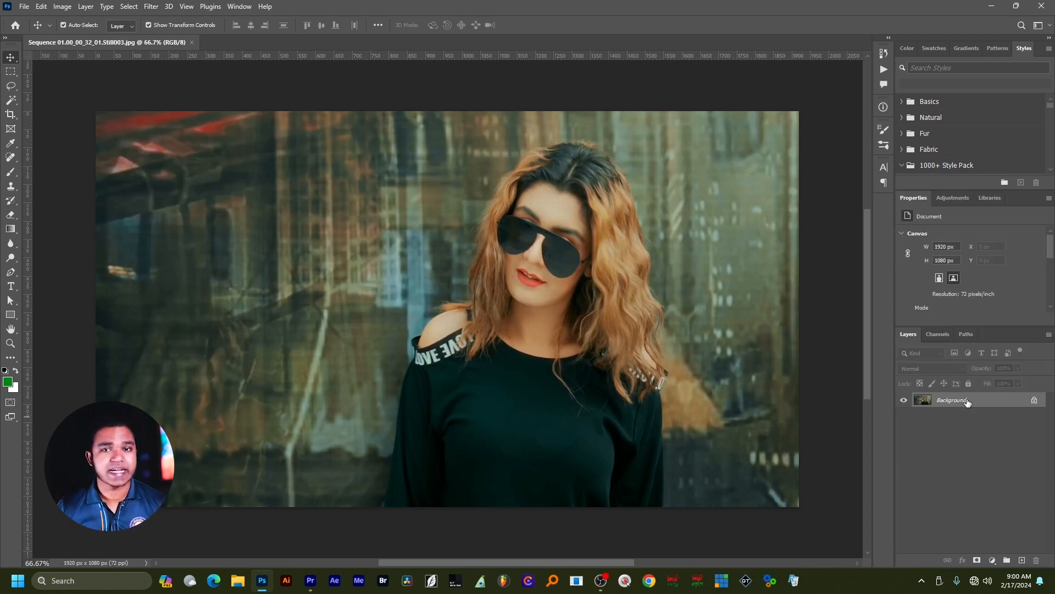
pyautogui.click(238, 7)
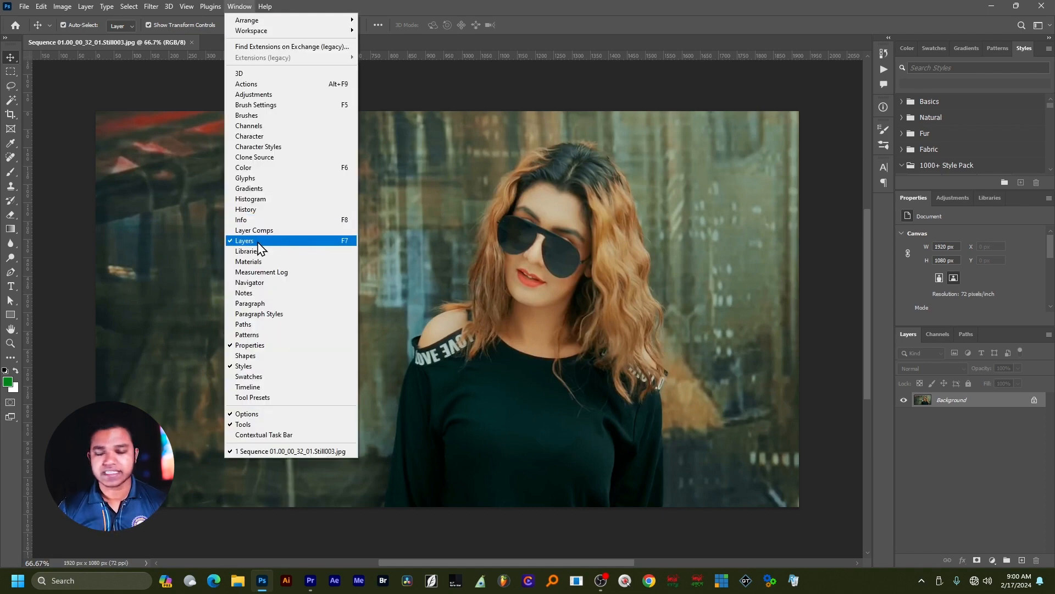
pyautogui.click(959, 450)
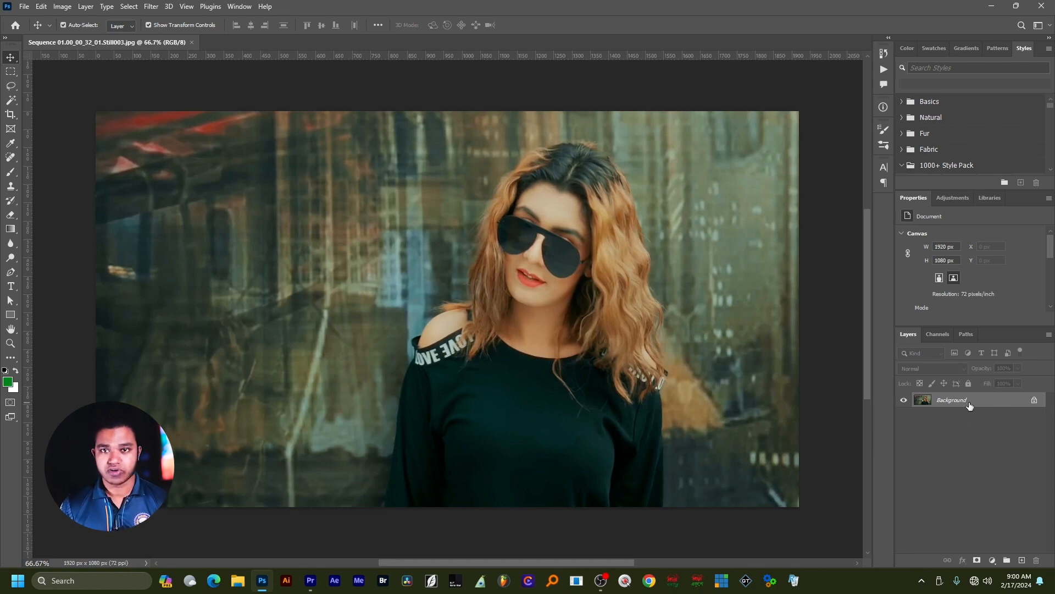
pyautogui.hotkey('ctrl', 'j')
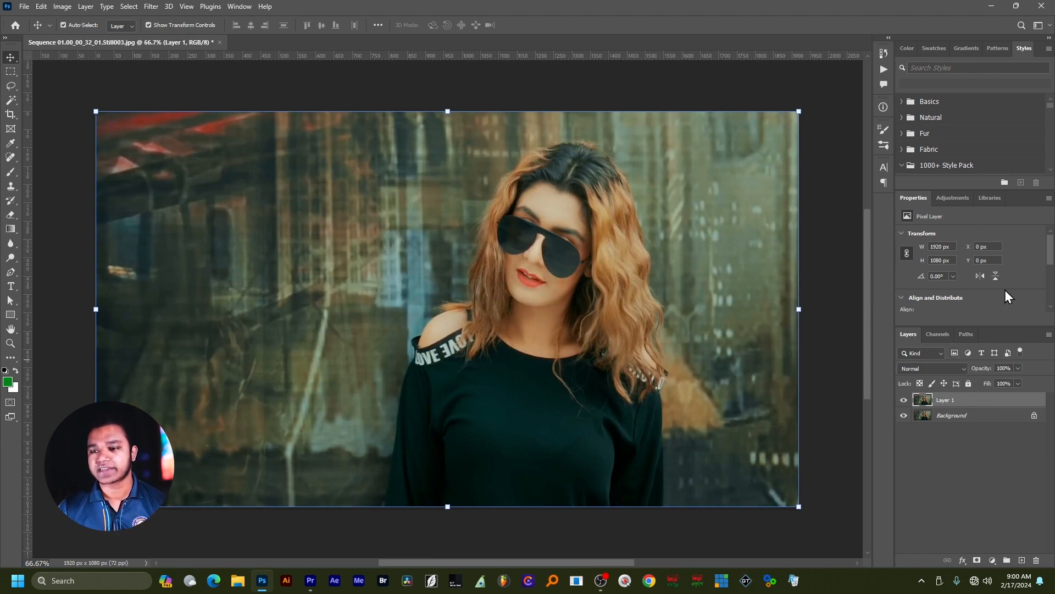
# - Remove the background from the duplicated layer and delete the original Background layer
pyautogui.scroll(-5, 1011, 308)
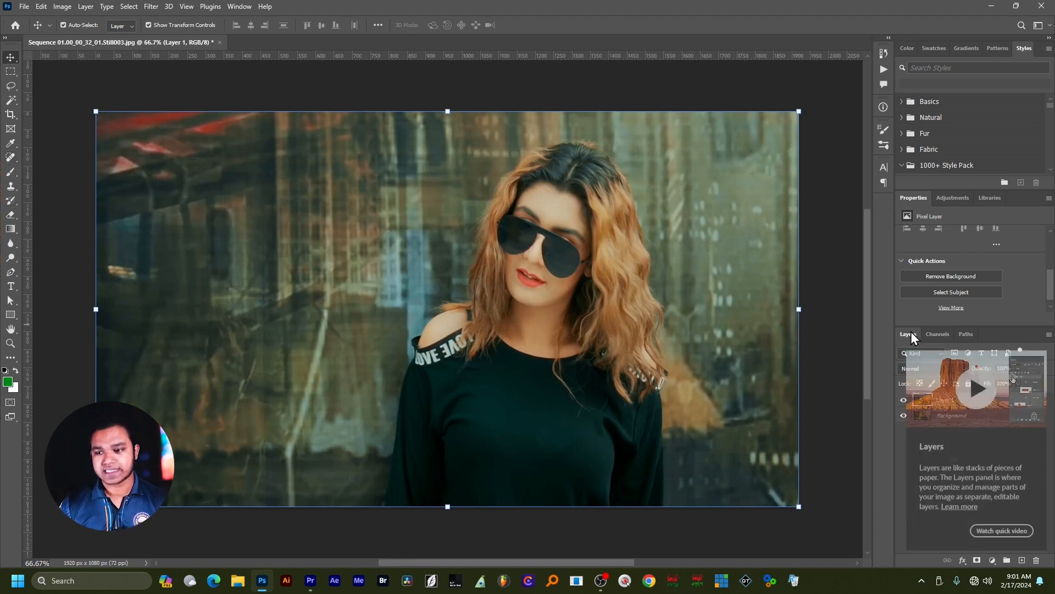
pyautogui.click(965, 276)
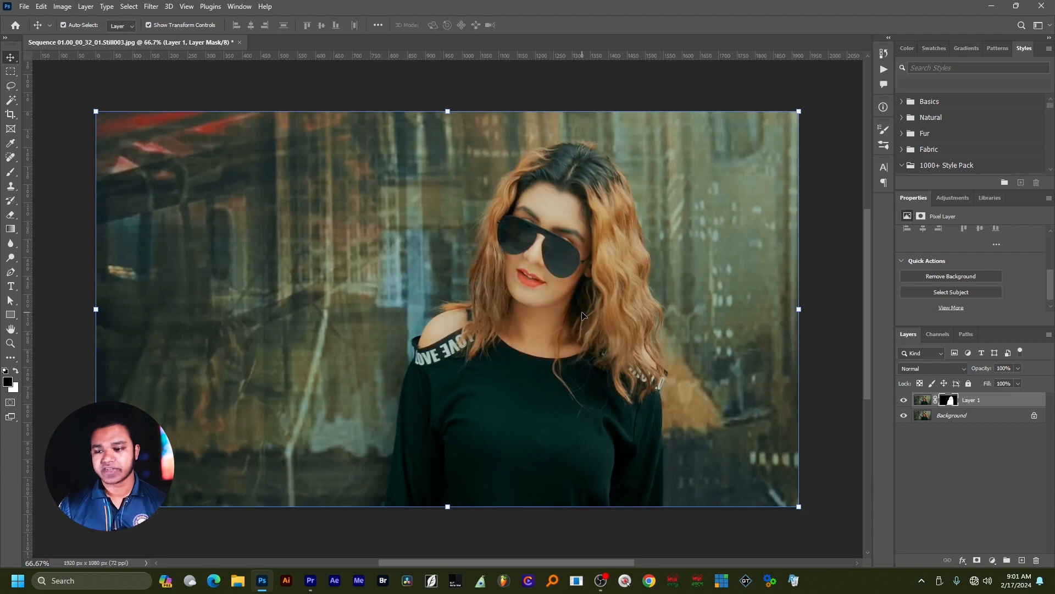
pyautogui.click(904, 415)
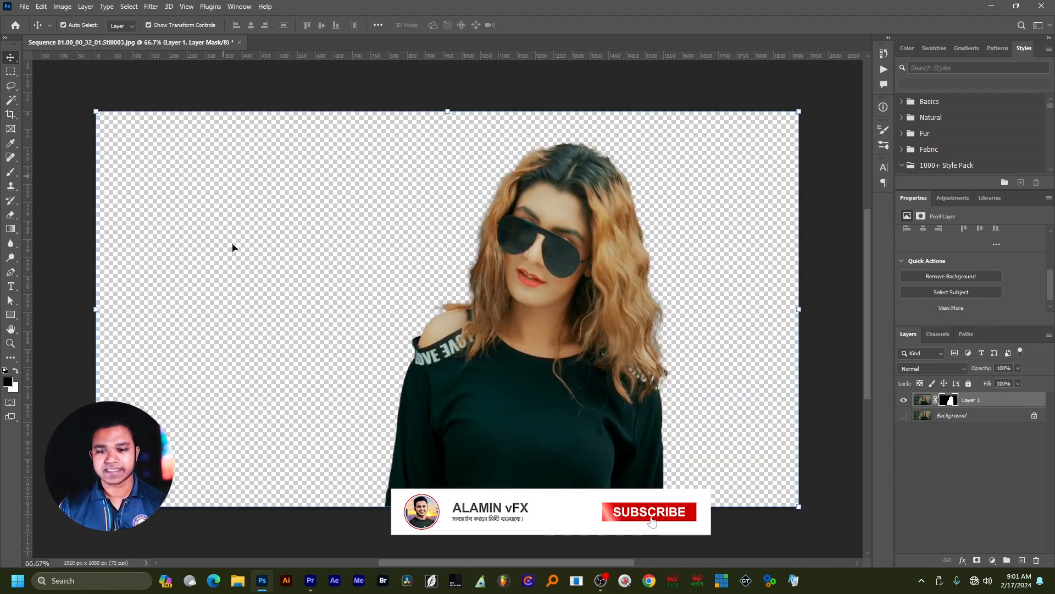
pyautogui.click(982, 418)
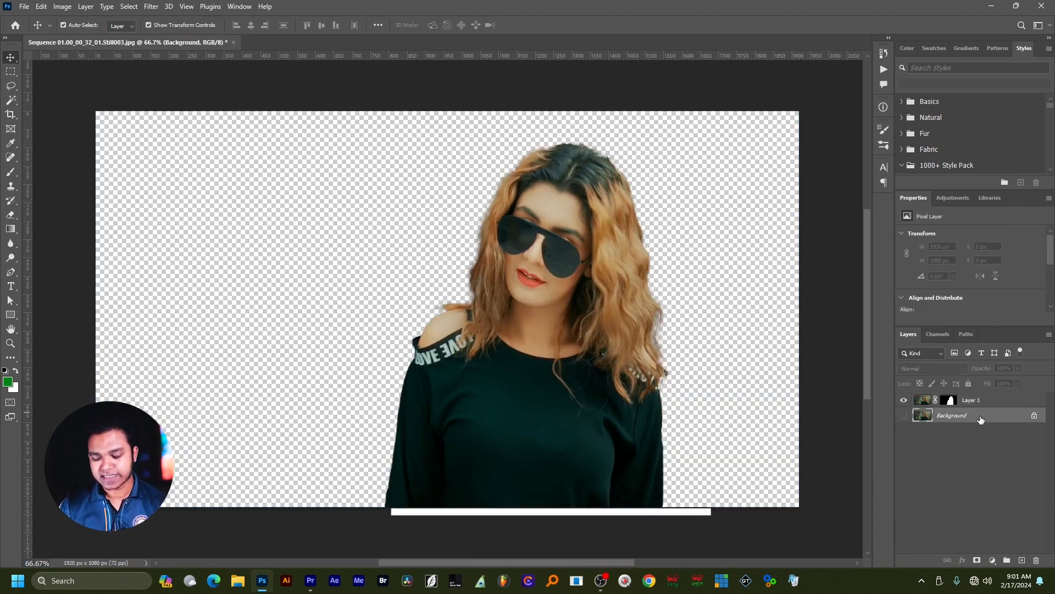
pyautogui.press('Delete')
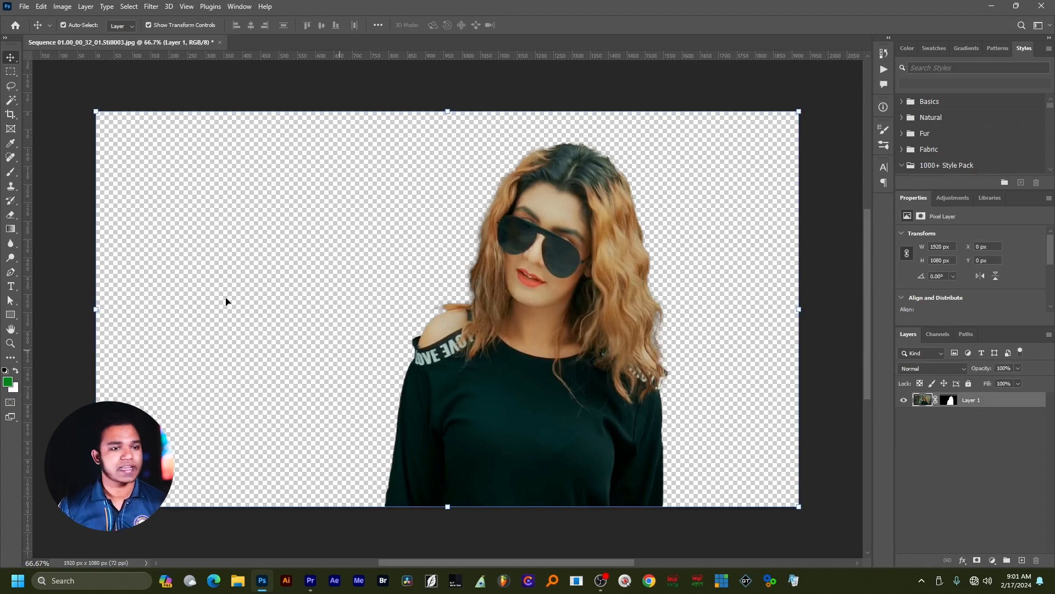
# - Save the cutout to the desktop as a PNG with large file size, and switch back to Premiere Pro
pyautogui.click(24, 7)
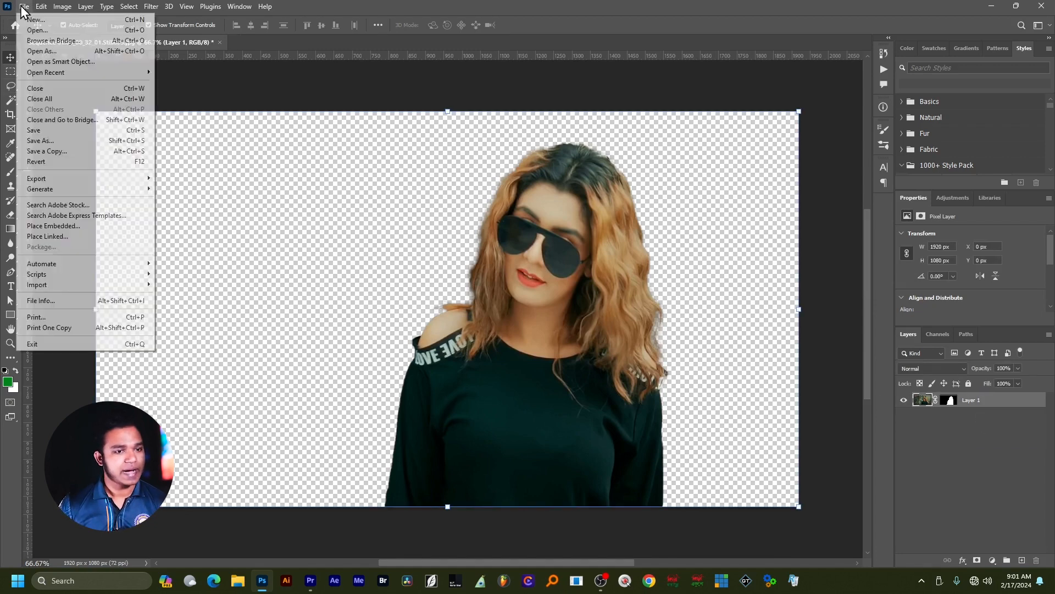
pyautogui.click(51, 142)
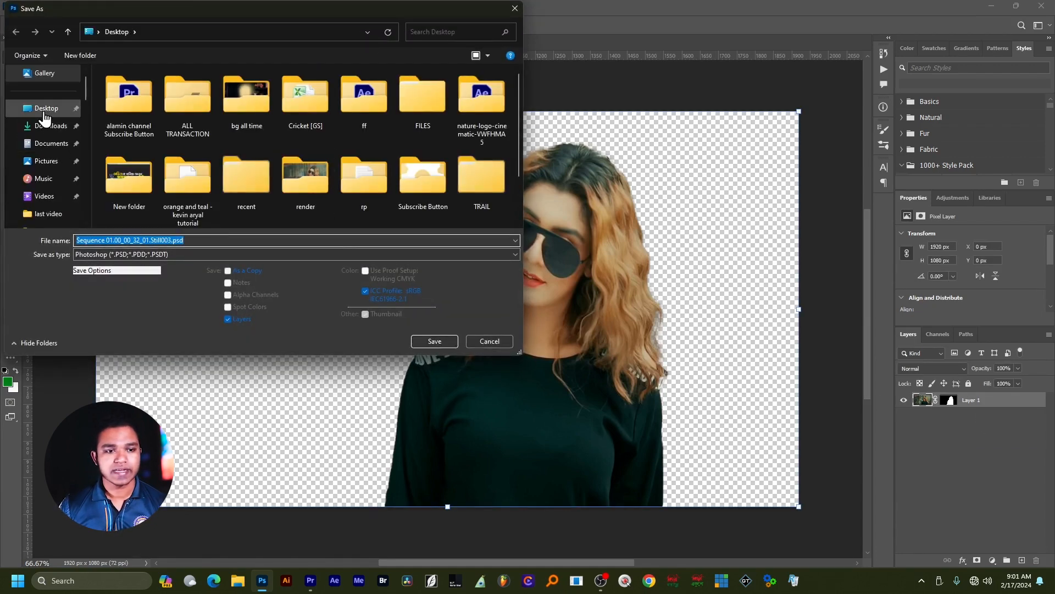
pyautogui.click(160, 254)
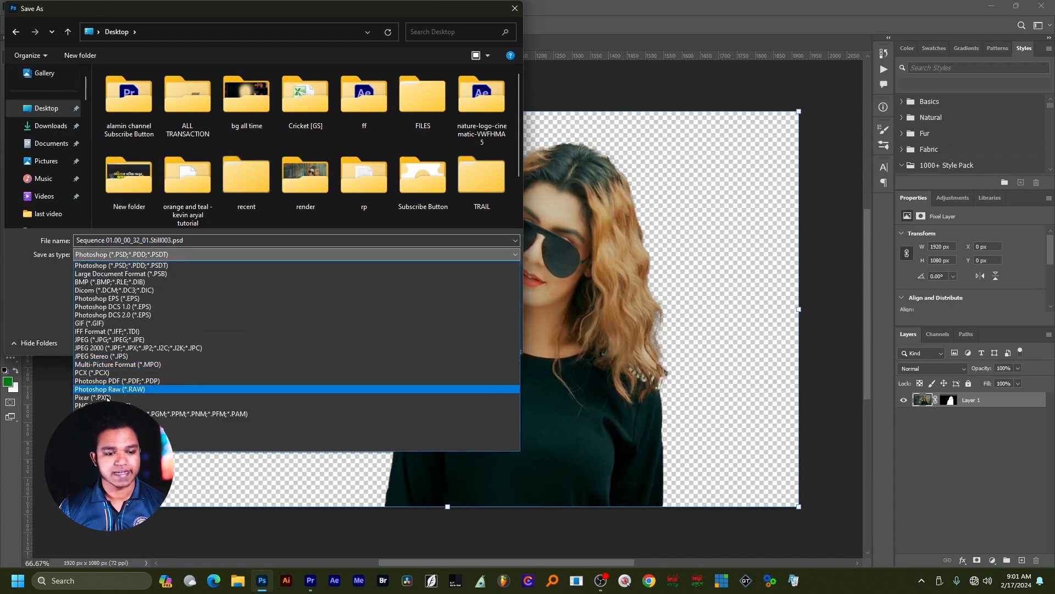
pyautogui.click(160, 405)
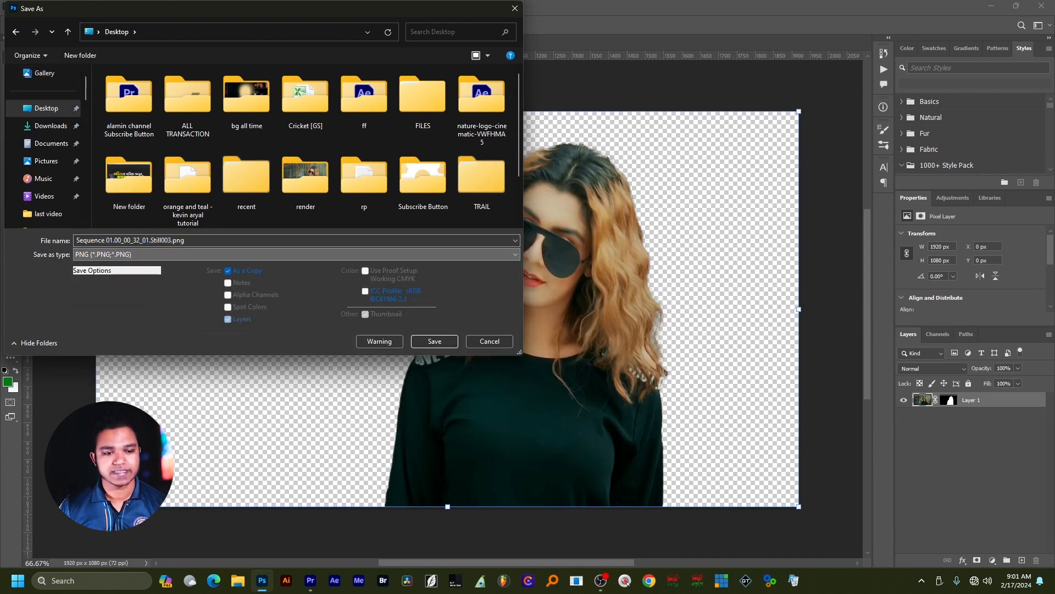
pyautogui.click(433, 341)
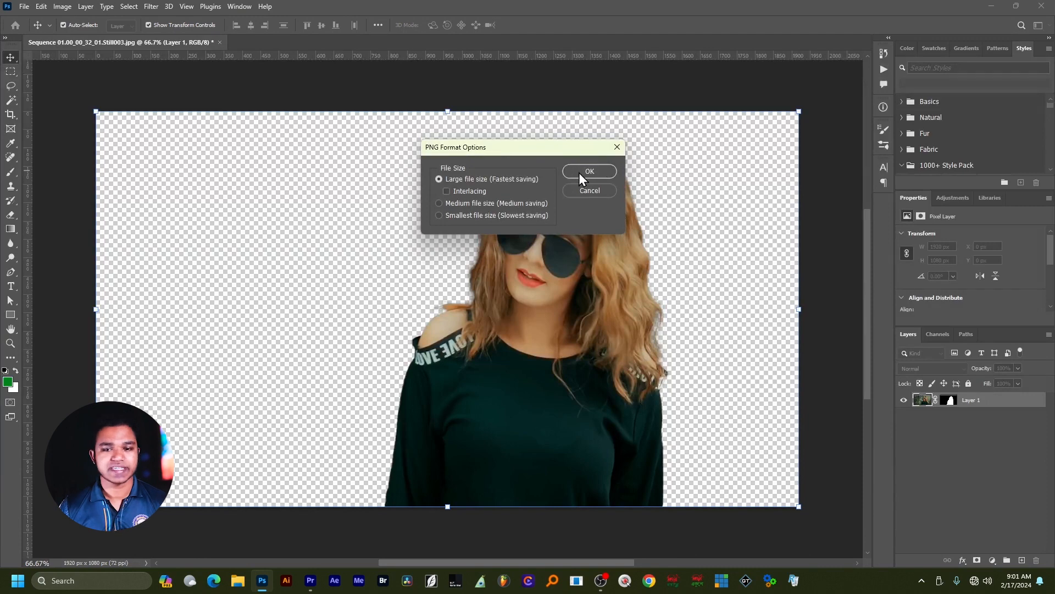
pyautogui.click(583, 172)
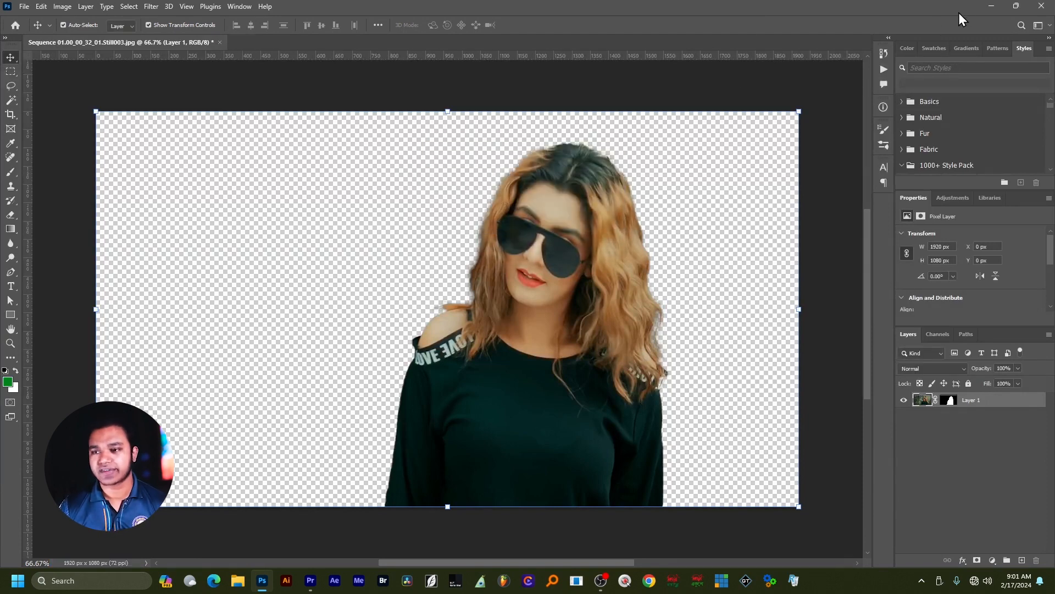
pyautogui.click(990, 5)
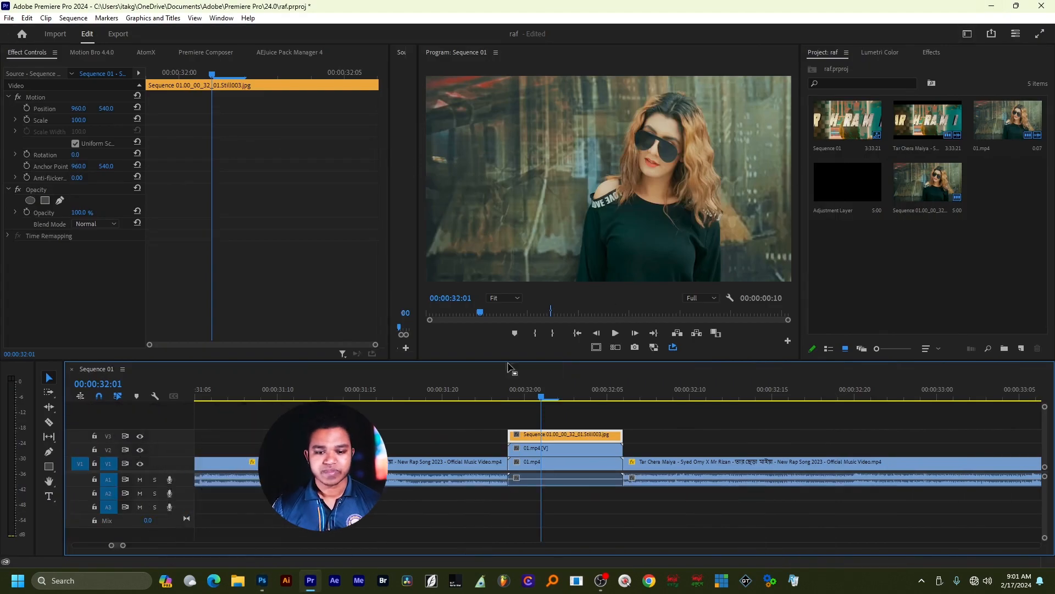
# - Replace the footage of the still image in the project with Sequence 01.00_00_32_01.Still003.png from the desktop
pyautogui.moveTo(556, 394)
pyautogui.mouseDown()
pyautogui.moveTo(587, 391)
pyautogui.moveTo(552, 391)
pyautogui.mouseUp()
pyautogui.click(1007, 253)
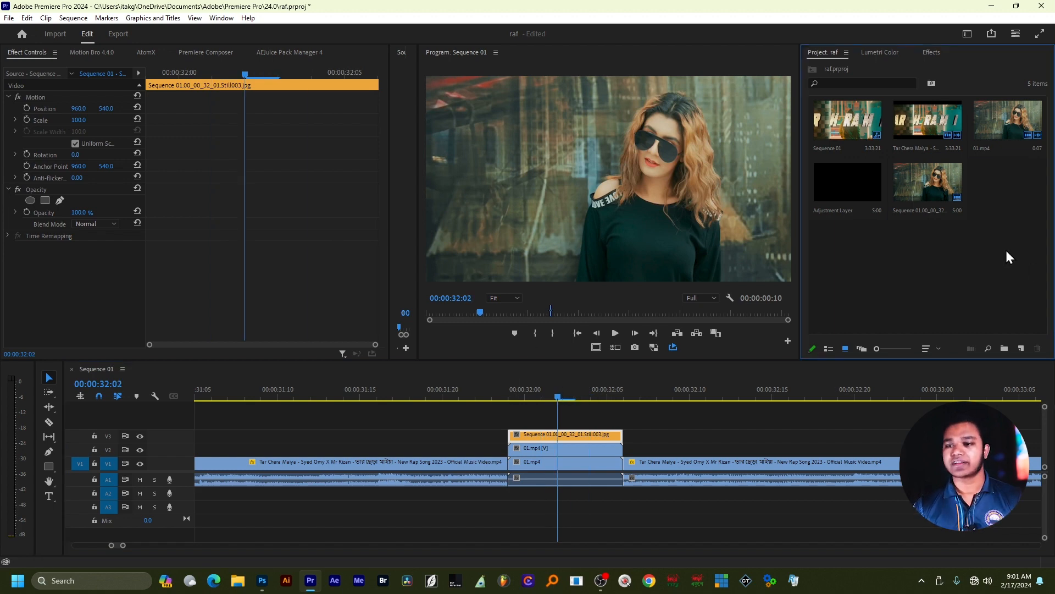
pyautogui.click(929, 202)
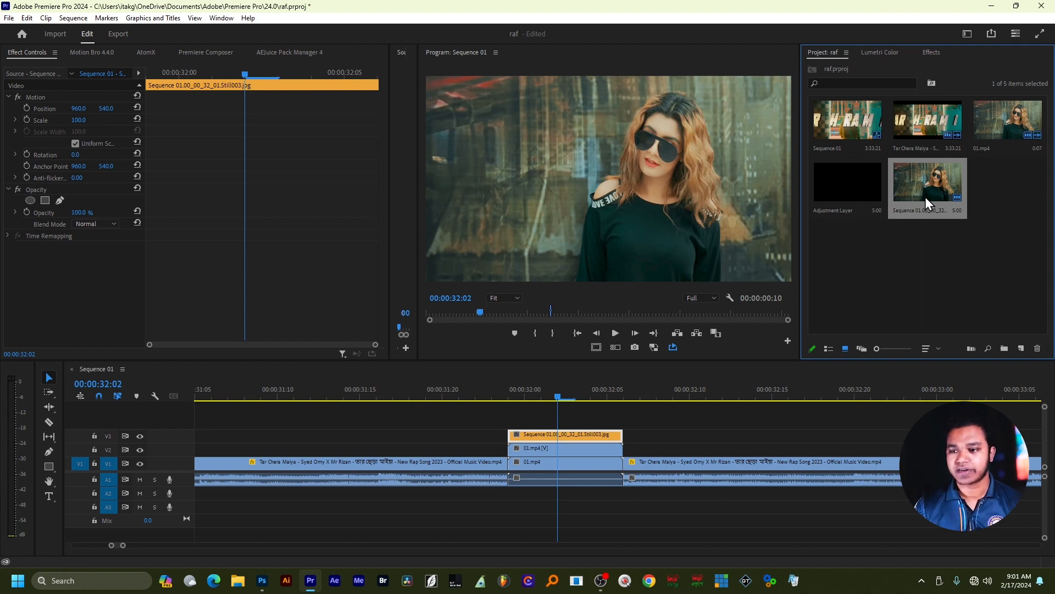
pyautogui.rightClick(925, 197)
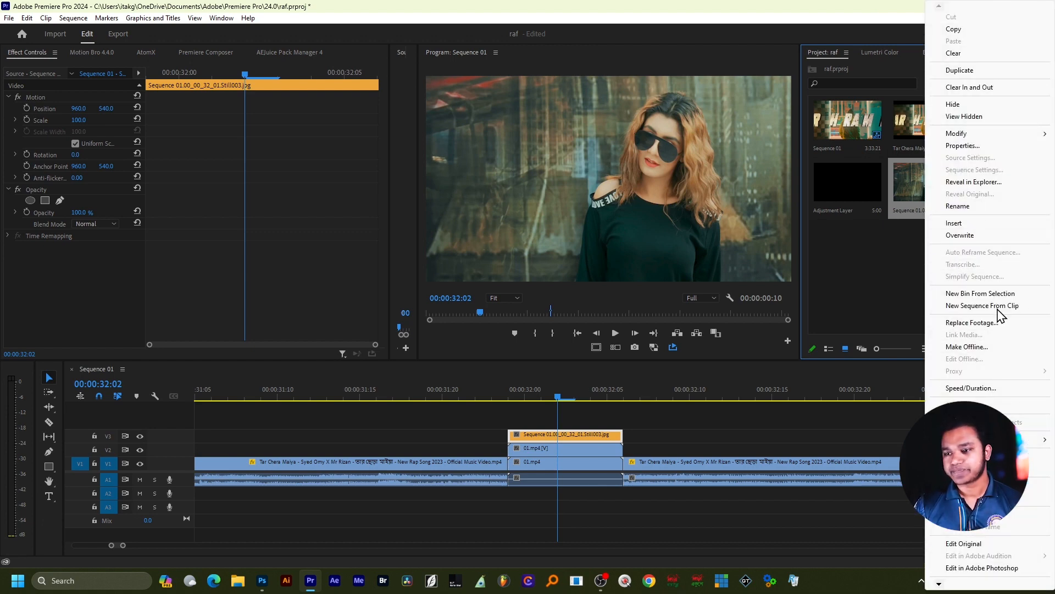
pyautogui.click(970, 323)
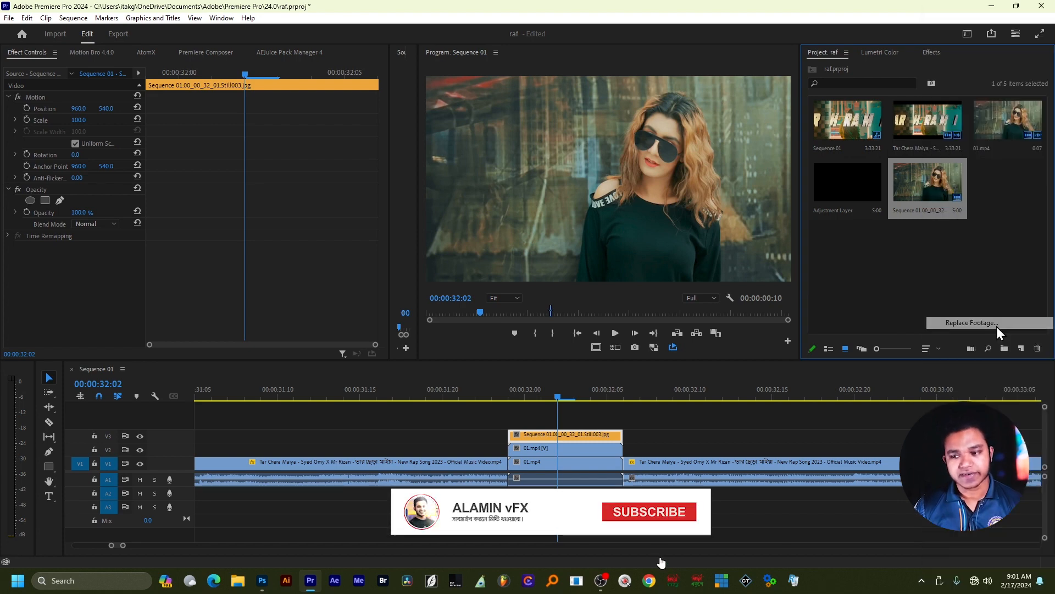
pyautogui.click(44, 133)
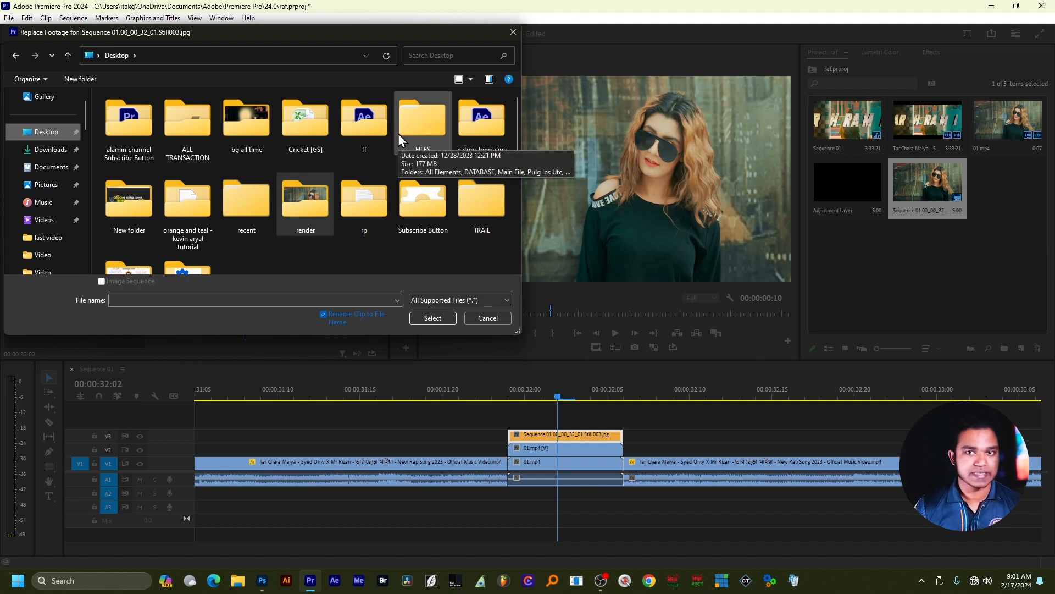
pyautogui.scroll(-10, 398, 134)
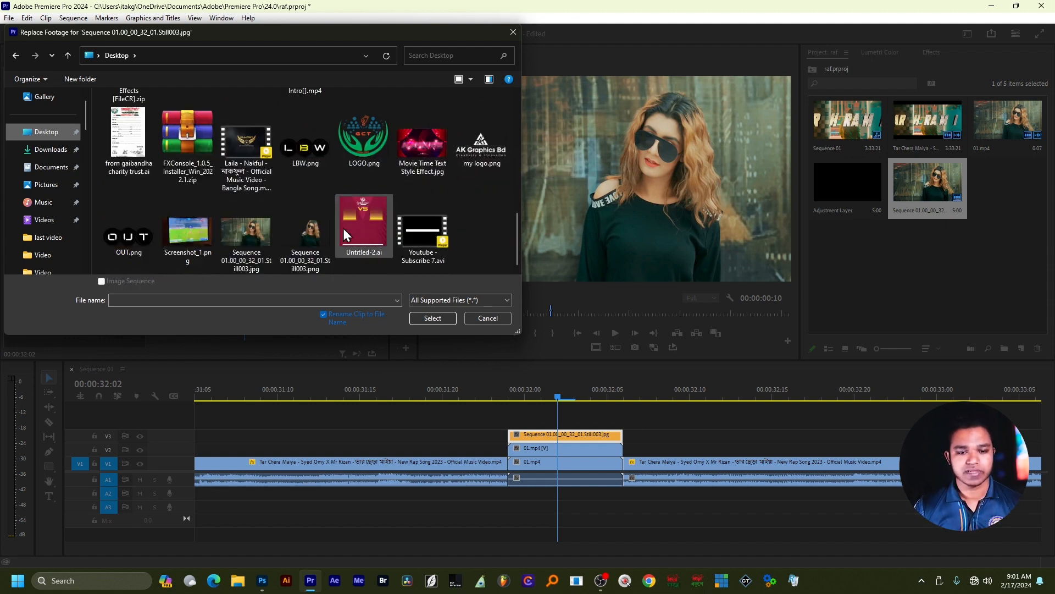
pyautogui.click(311, 242)
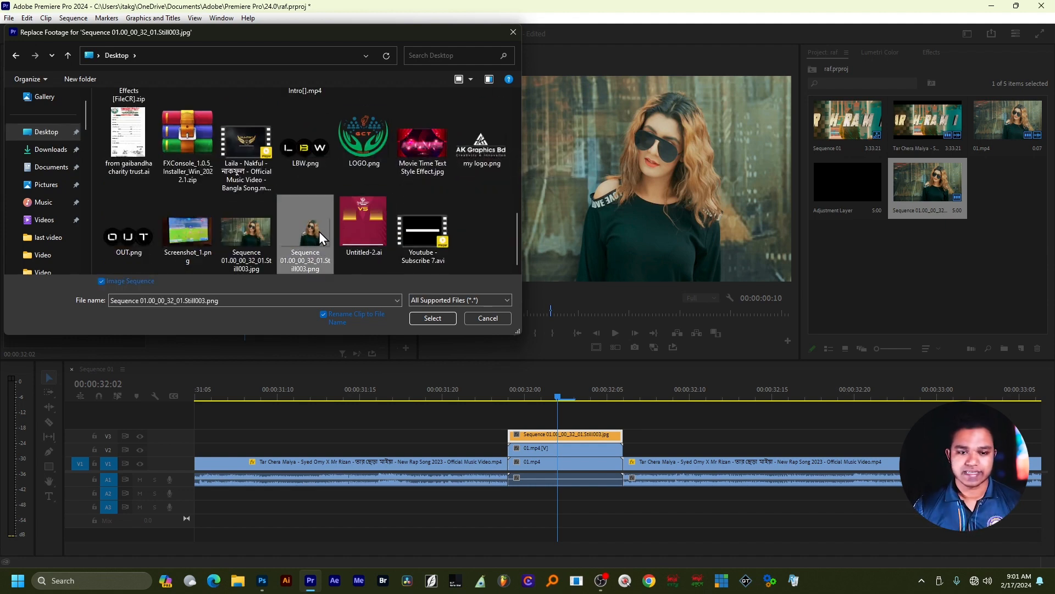
pyautogui.click(434, 318)
pyautogui.click(994, 251)
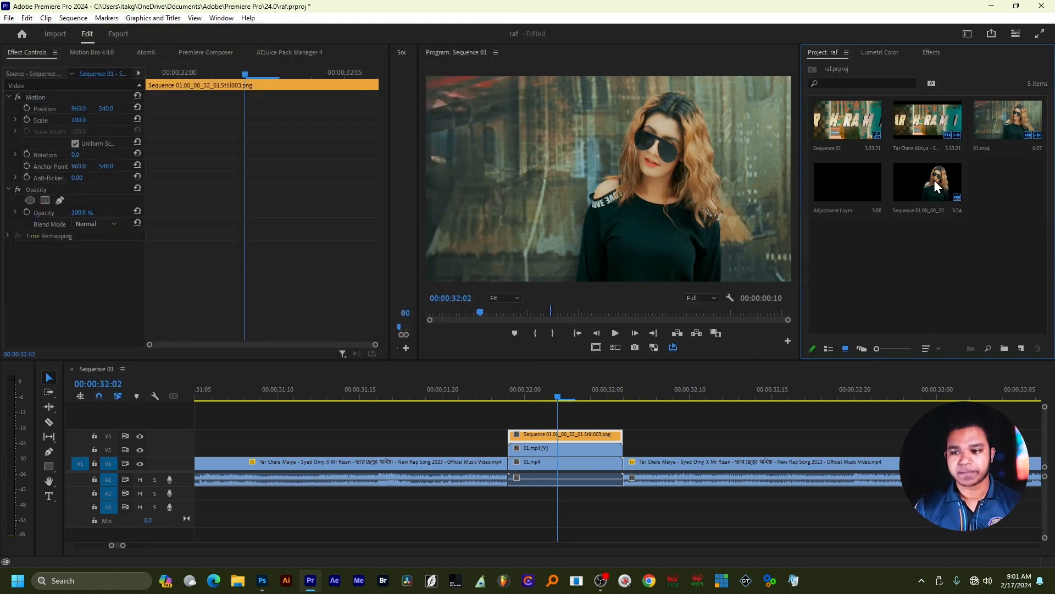
# - Temporarily disable the 01.mp4 clips on V1 and V2 to check the cutout, and enable them again
pyautogui.click(936, 187)
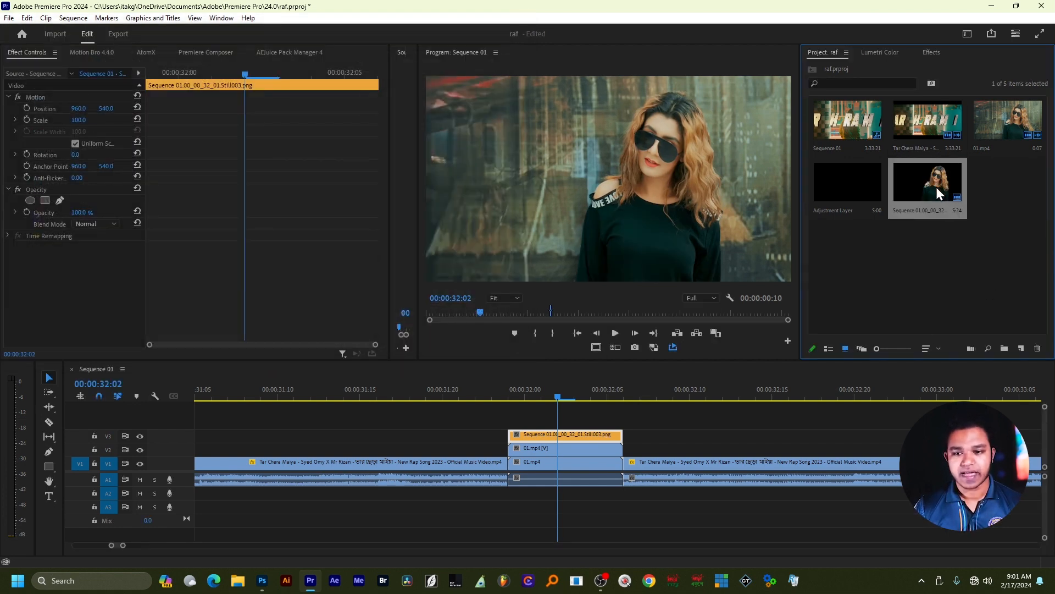
pyautogui.click(521, 456)
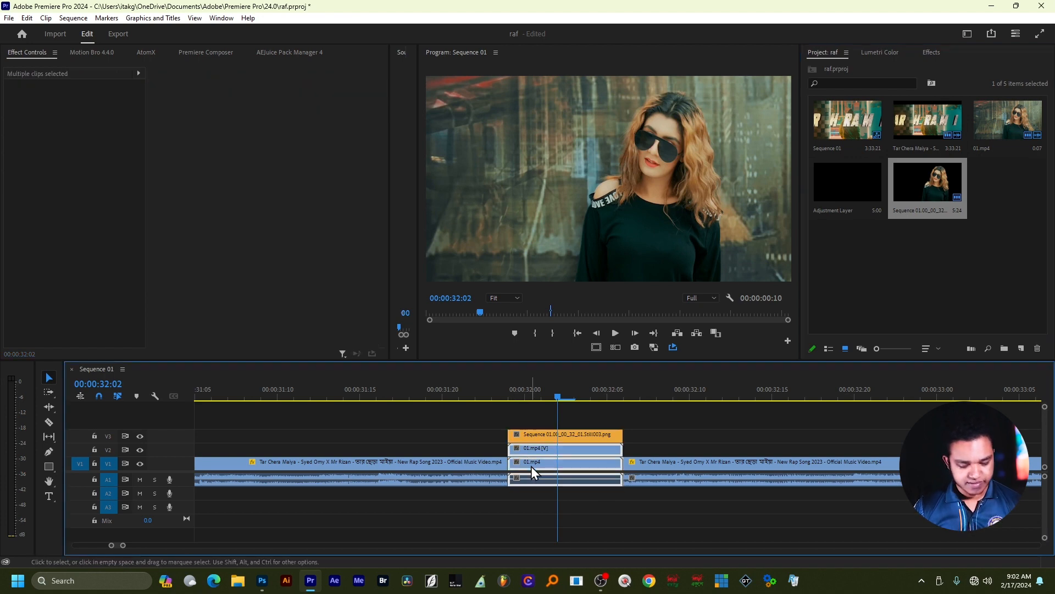
pyautogui.hotkey('shift', 'e')
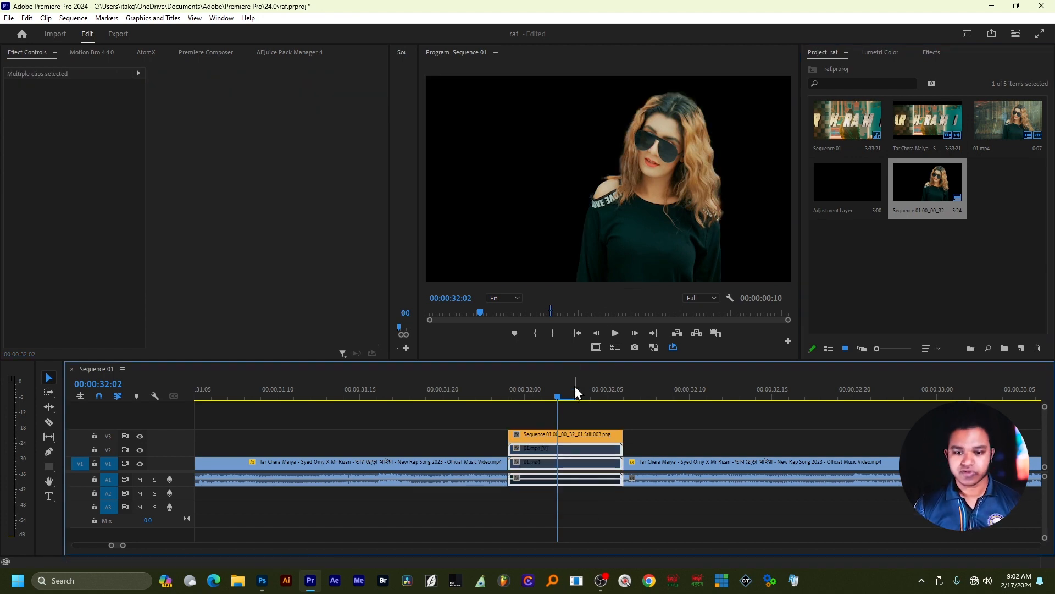
pyautogui.hotkey('shift', 'e')
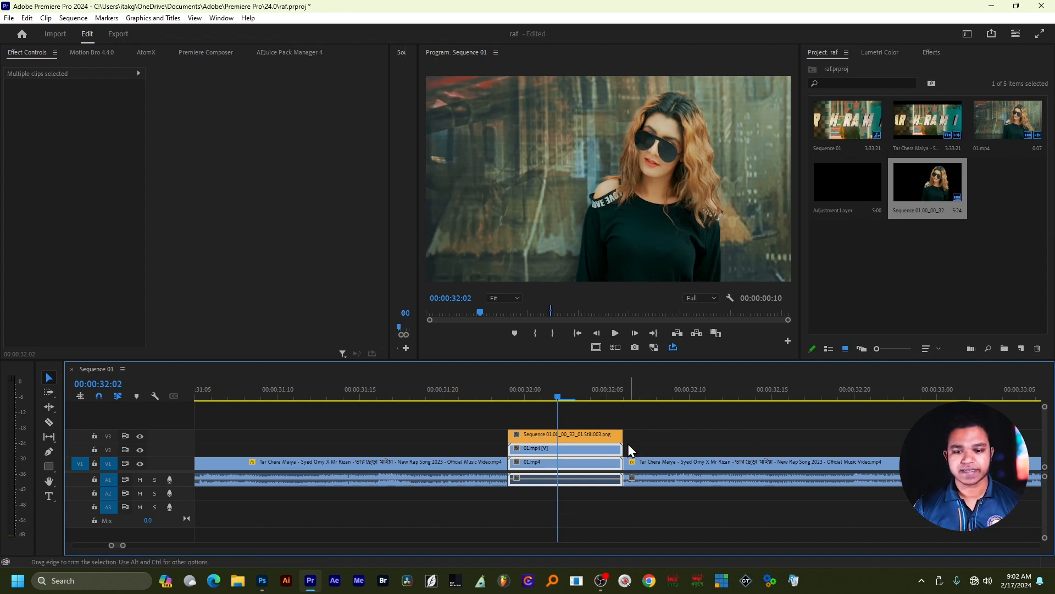
# - Start Scale keyframing on the PNG clip on V3 with a keyframe at 00:00:32:00
pyautogui.moveTo(555, 394); pyautogui.dragTo(515, 406)
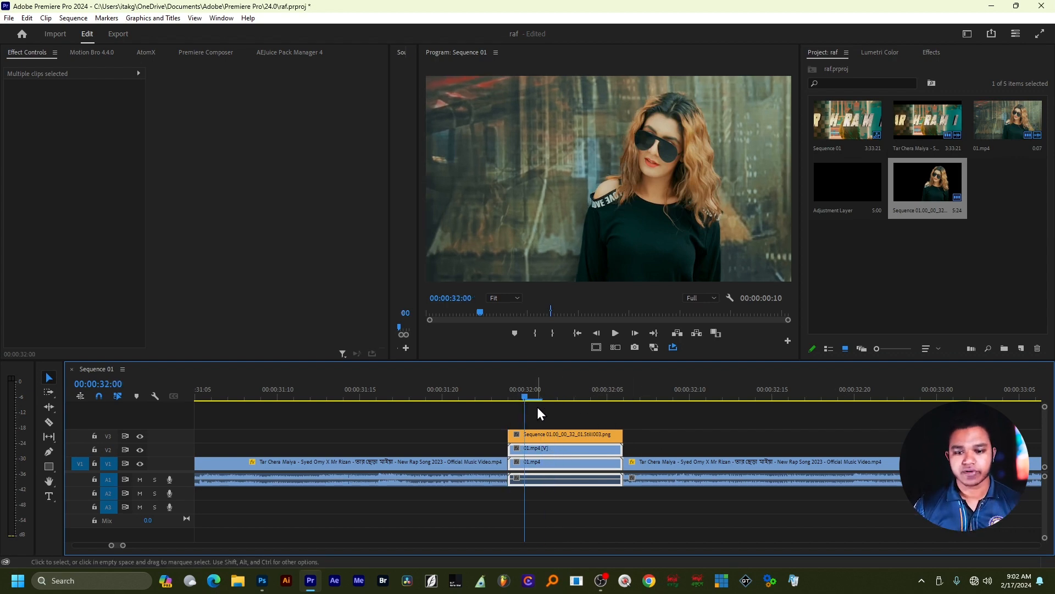
pyautogui.click(532, 434)
pyautogui.click(502, 400)
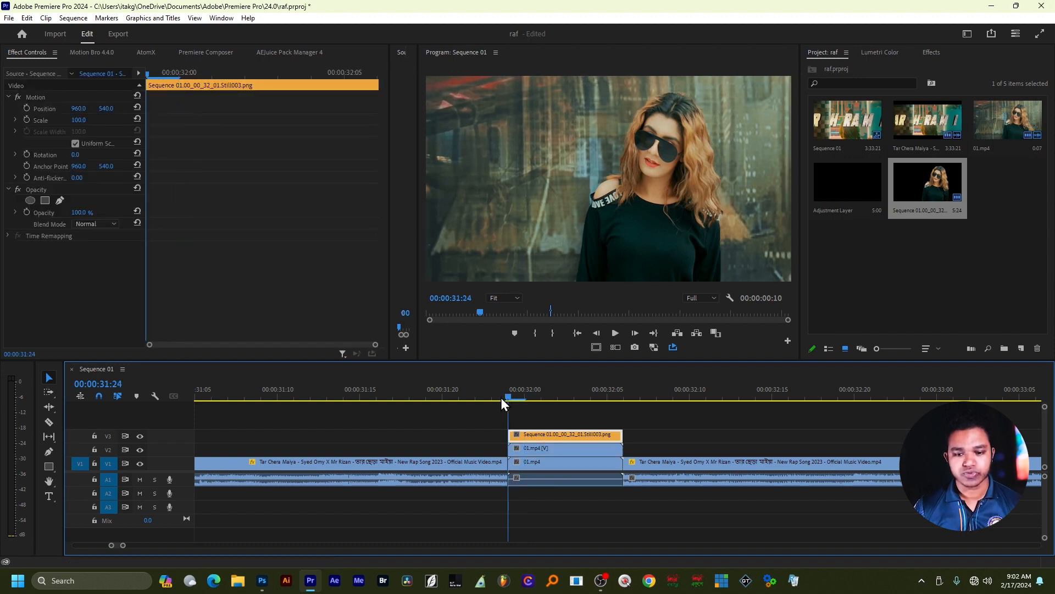
pyautogui.moveTo(502, 398); pyautogui.dragTo(522, 398)
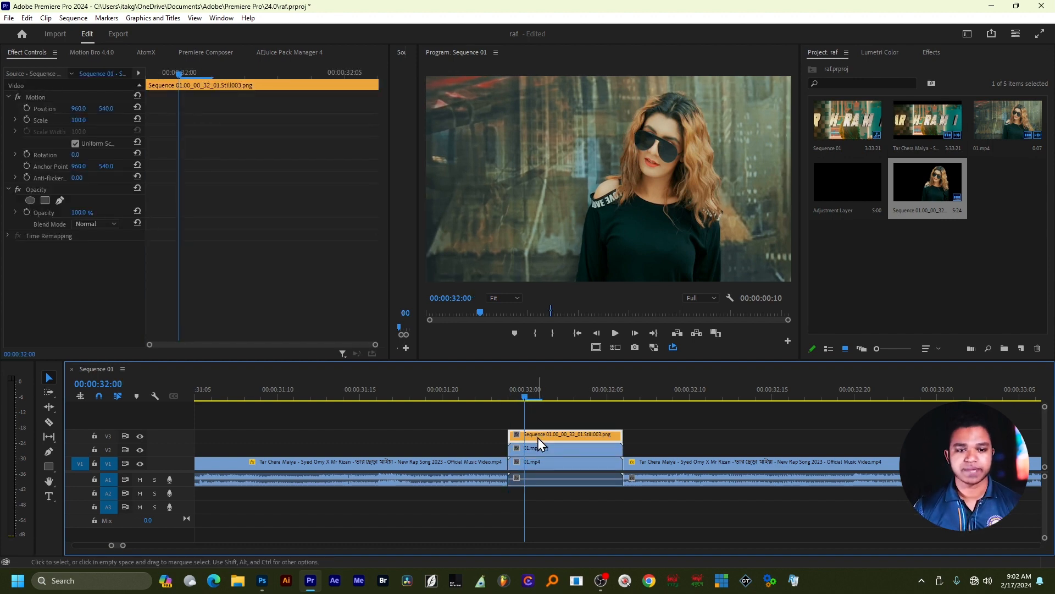
pyautogui.click(26, 122)
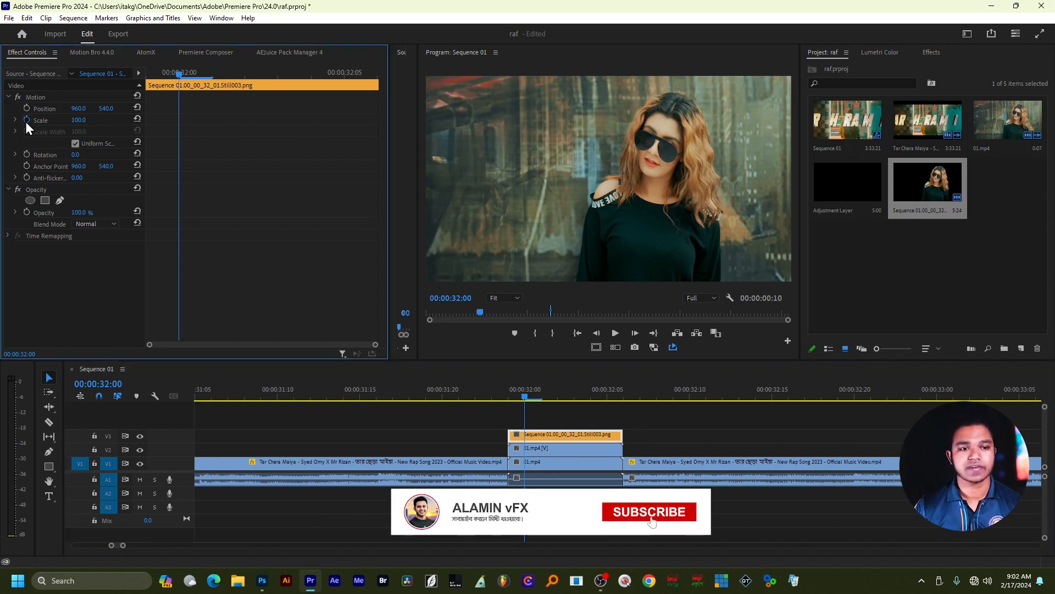
# - Set the PNG clip's Scale to 125 at 00:00:32:02
pyautogui.moveTo(532, 397); pyautogui.dragTo(566, 405)
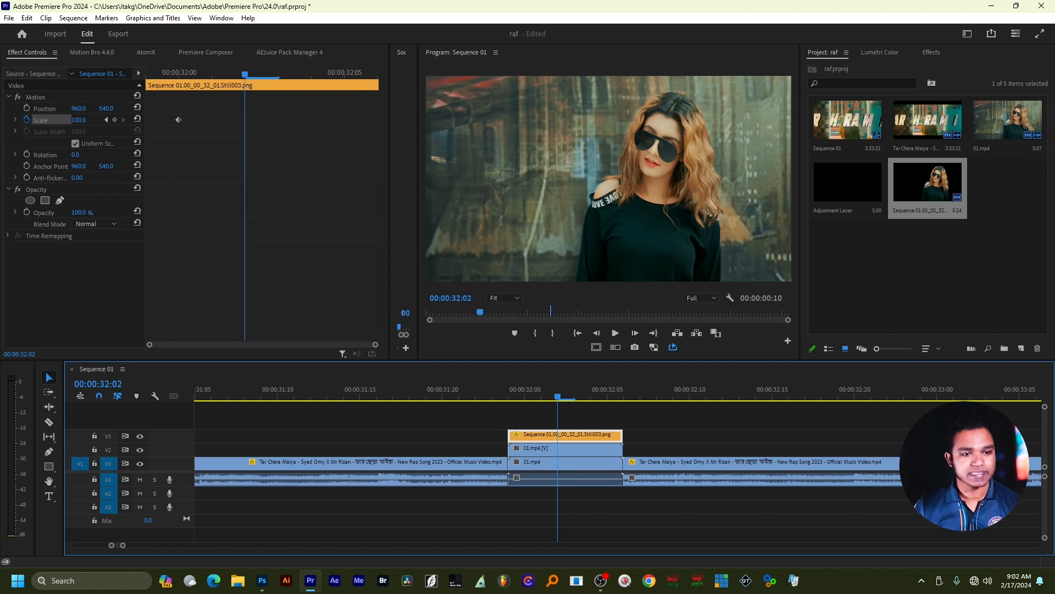
pyautogui.click(83, 119)
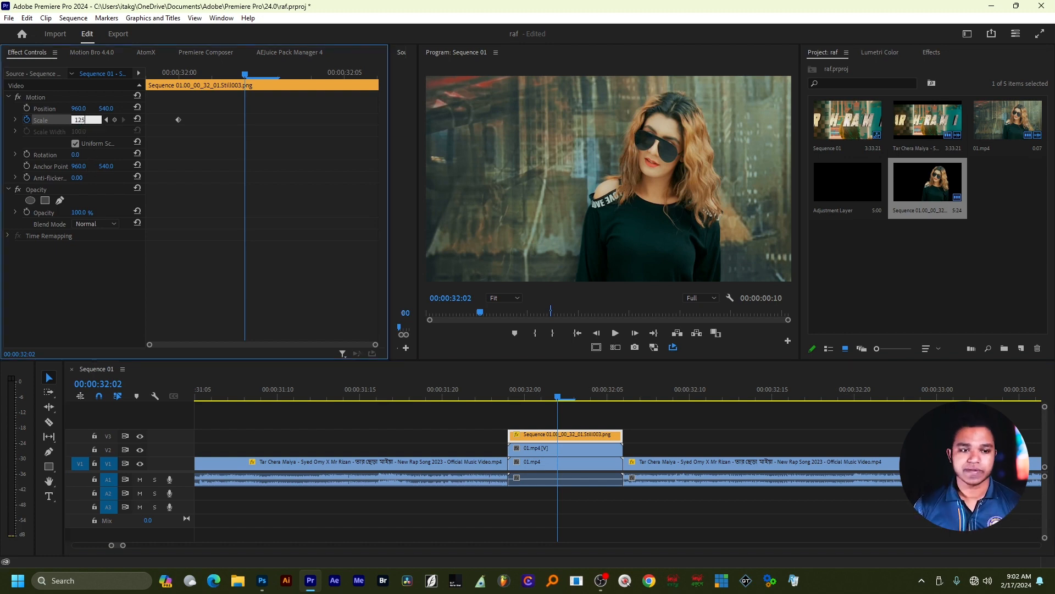
pyautogui.press('Return')
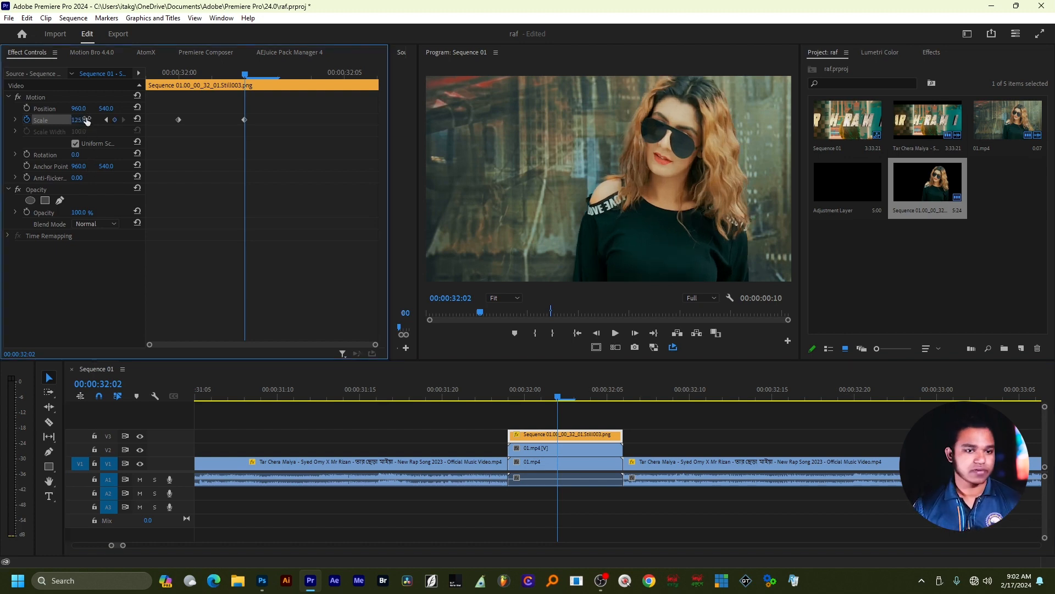
# - Add a Scale keyframe to the PNG clip at 00:00:32:04 and reset its value to the default
pyautogui.moveTo(557, 397); pyautogui.dragTo(597, 402)
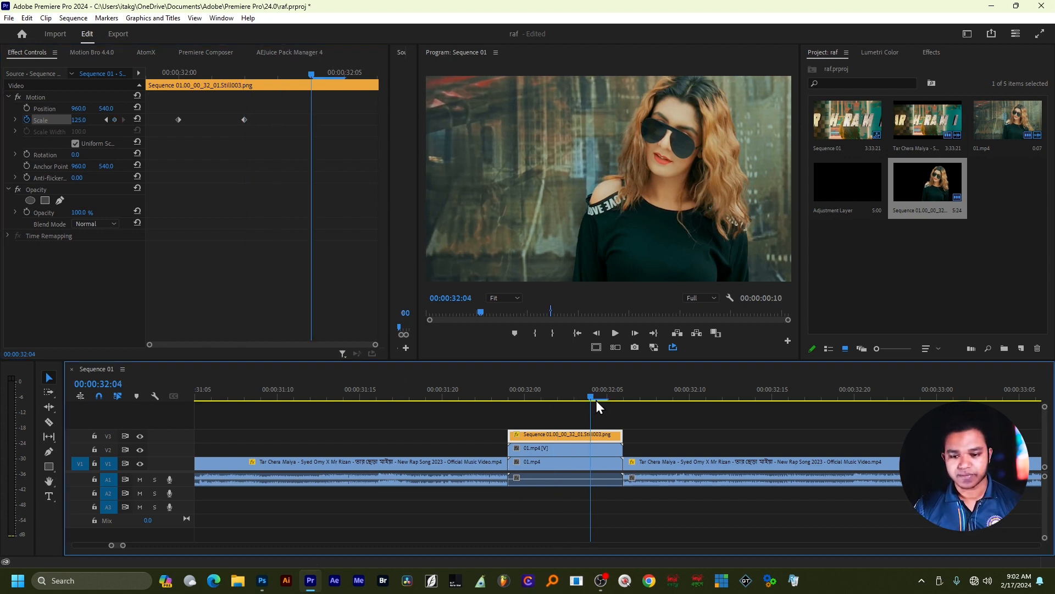
pyautogui.click(115, 120)
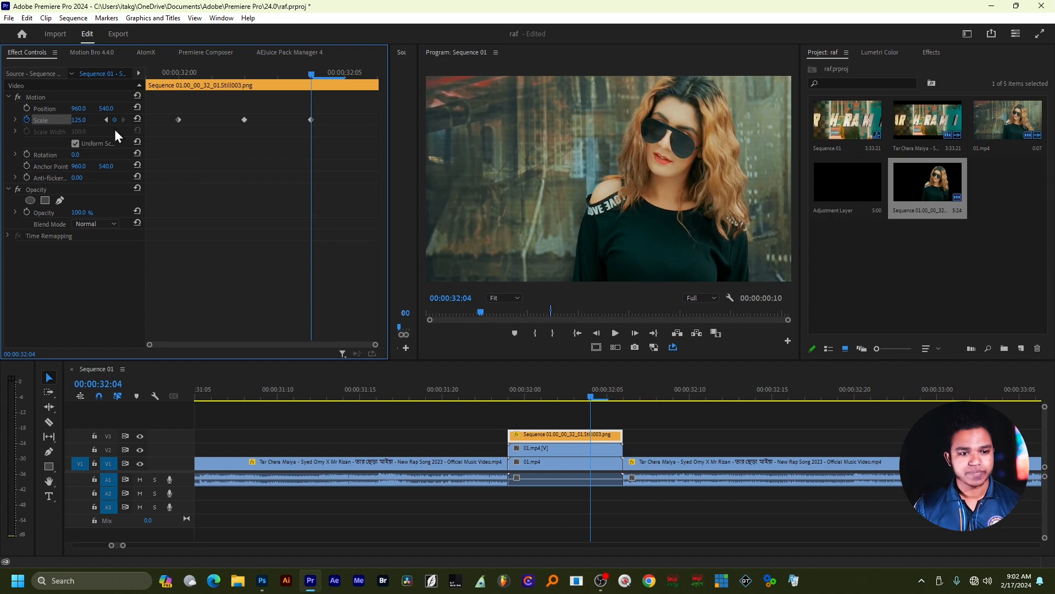
pyautogui.click(136, 119)
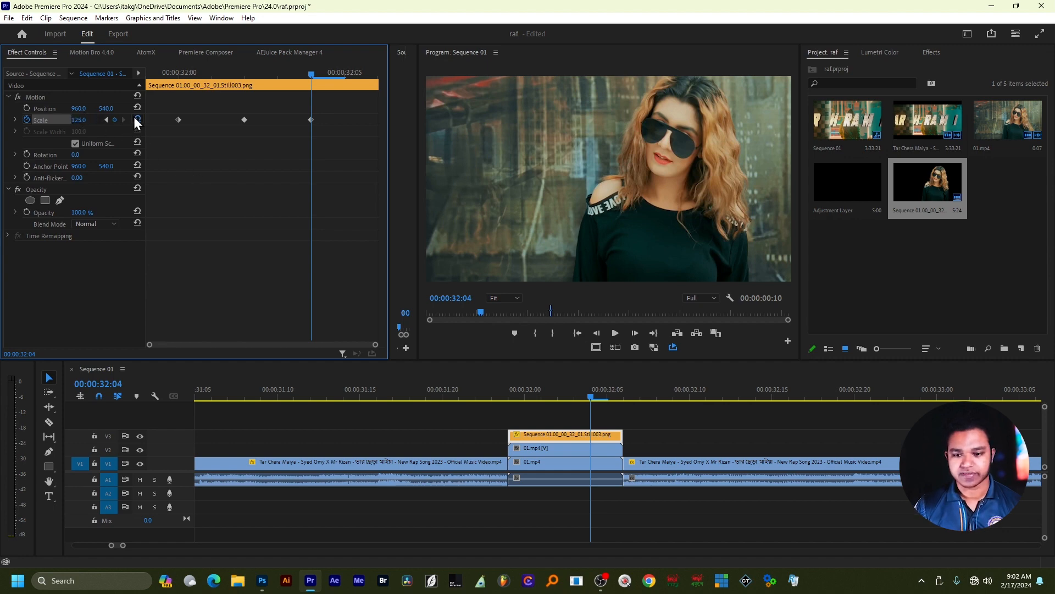
# - Preview the scale animation between In and Out points from 00:00:31:24 to 00:00:32:06, and clear both points
pyautogui.moveTo(582, 393); pyautogui.dragTo(506, 384)
pyautogui.press('i')
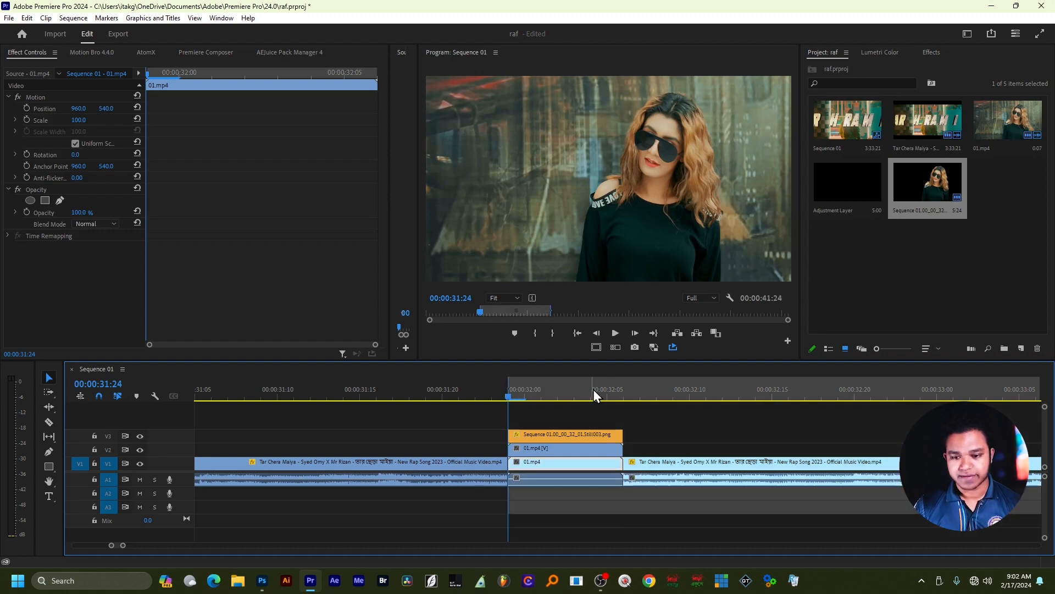
pyautogui.click(628, 389)
pyautogui.press('o')
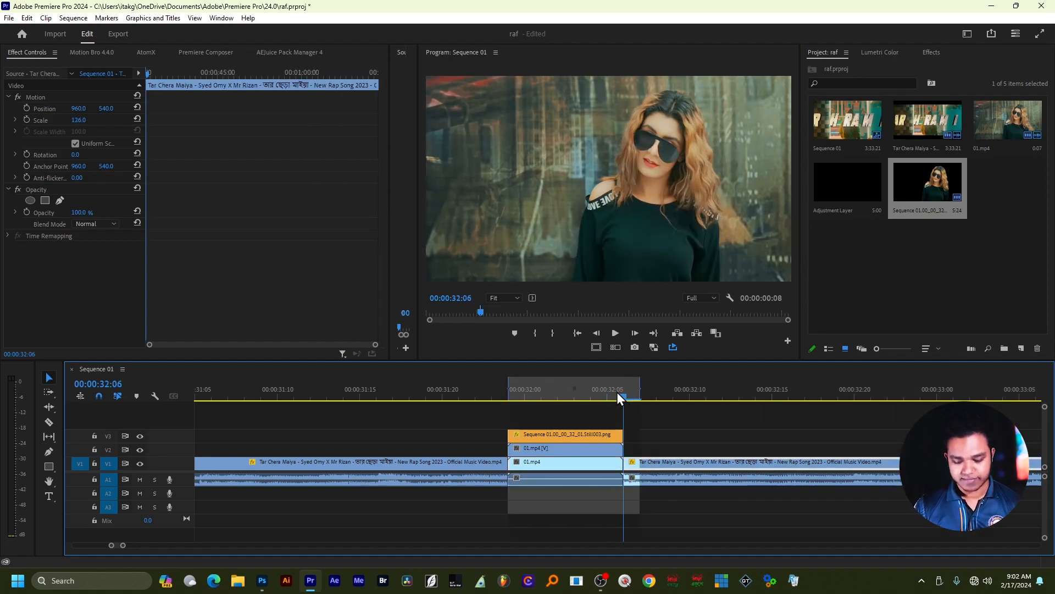
pyautogui.press('space')
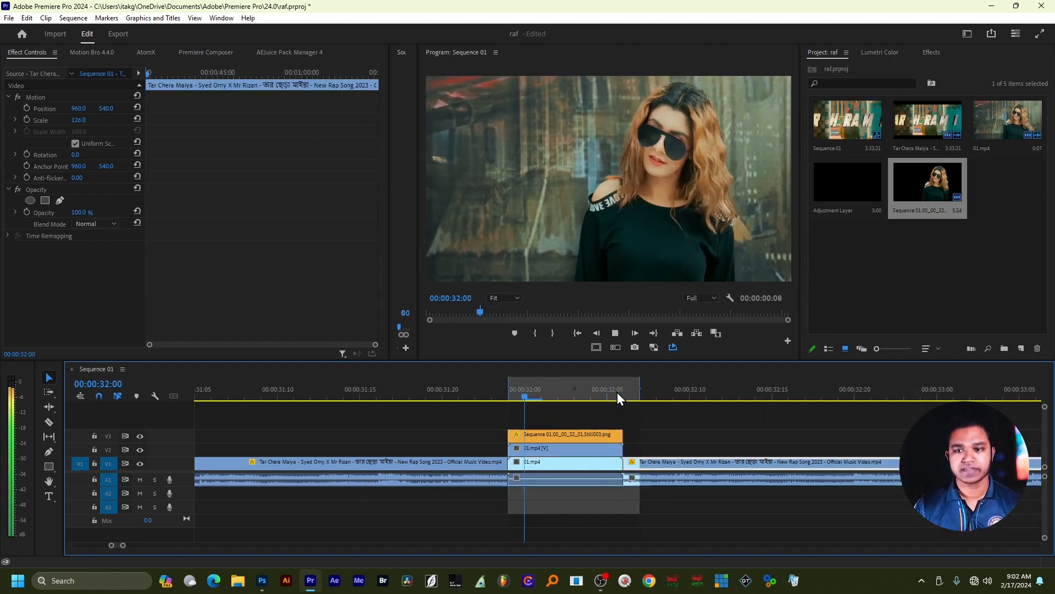
pyautogui.rightClick(604, 391)
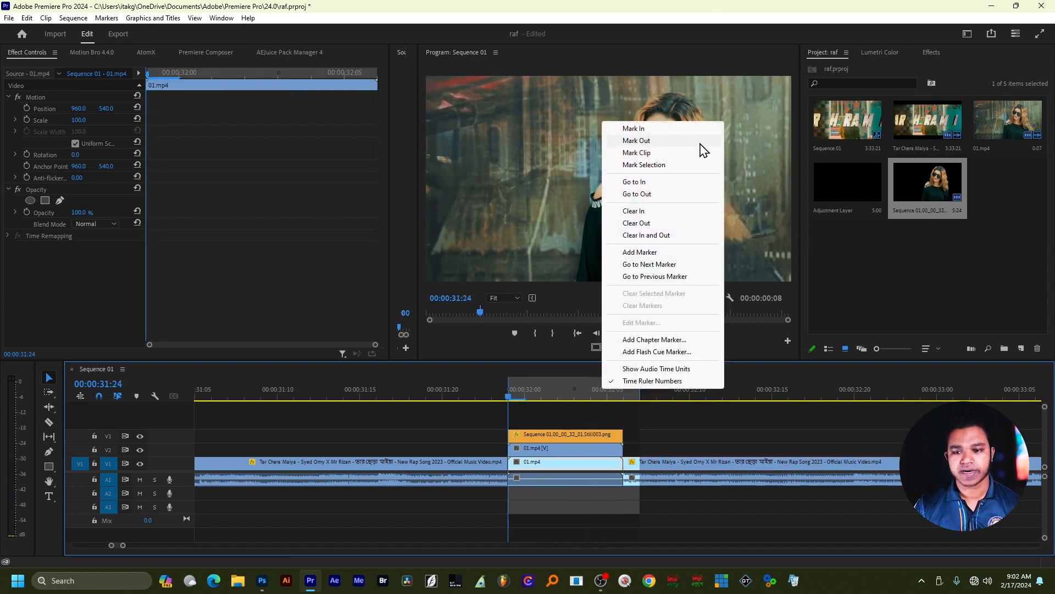
pyautogui.click(679, 238)
# - Play the sequence from 00:00:31:16 through the zoom effect and examine the frame at 00:00:32:12
pyautogui.moveTo(435, 393); pyautogui.dragTo(385, 401)
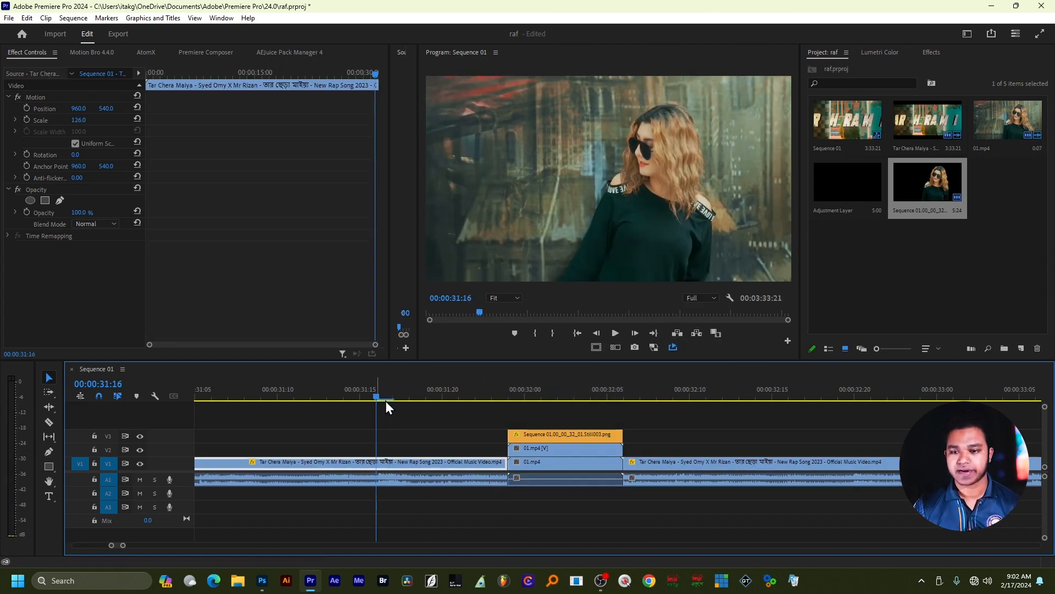
pyautogui.press('space')
pyautogui.moveTo(462, 394); pyautogui.dragTo(558, 391)
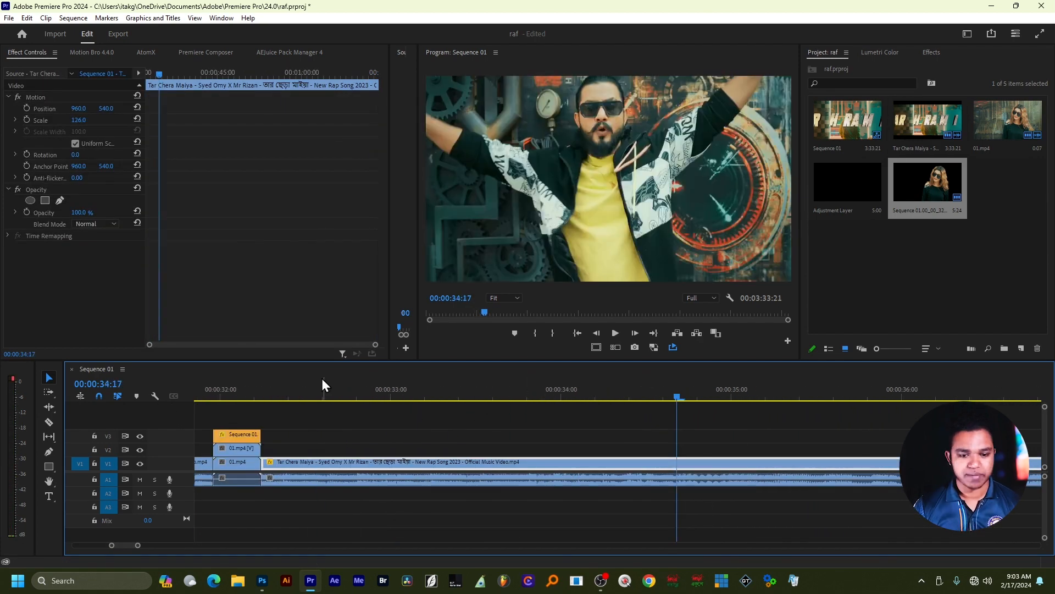
pyautogui.moveTo(322, 380); pyautogui.dragTo(301, 402)
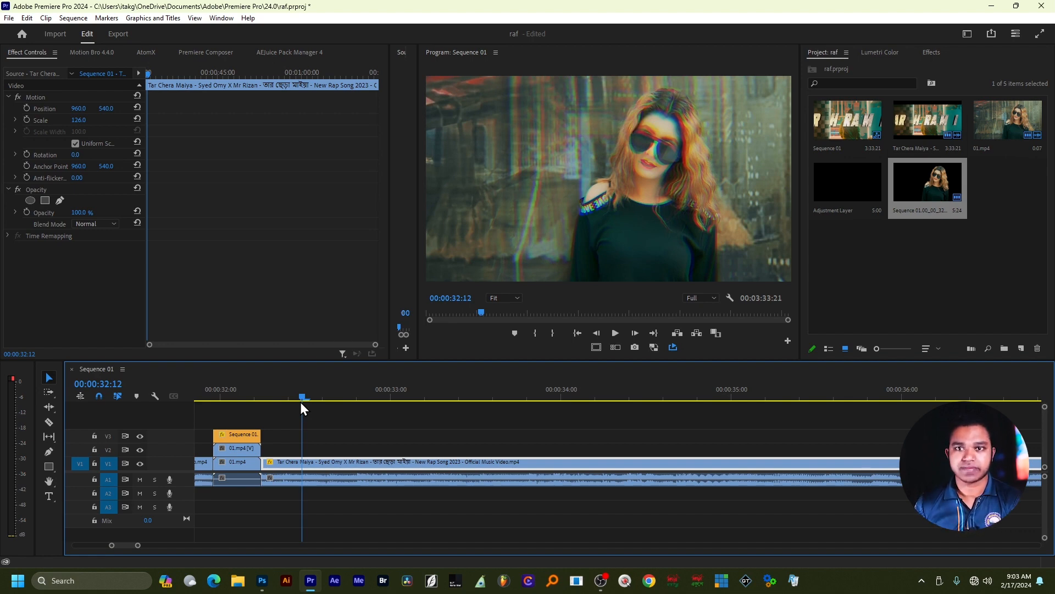
pyautogui.scroll(5, 460, 513)
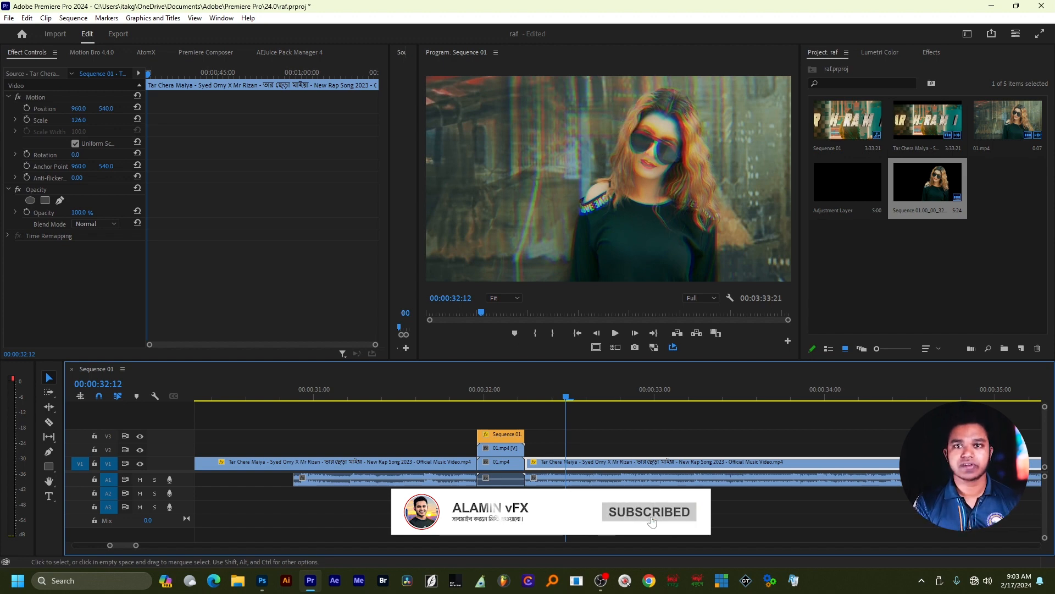
# - Mark In at 00:00:31:24 and Out at 00:00:32:06 around the effect clips and view the program full screen
pyautogui.moveTo(475, 398)
pyautogui.mouseDown()
pyautogui.moveTo(487, 397)
pyautogui.moveTo(476, 399)
pyautogui.mouseUp()
pyautogui.press('i')
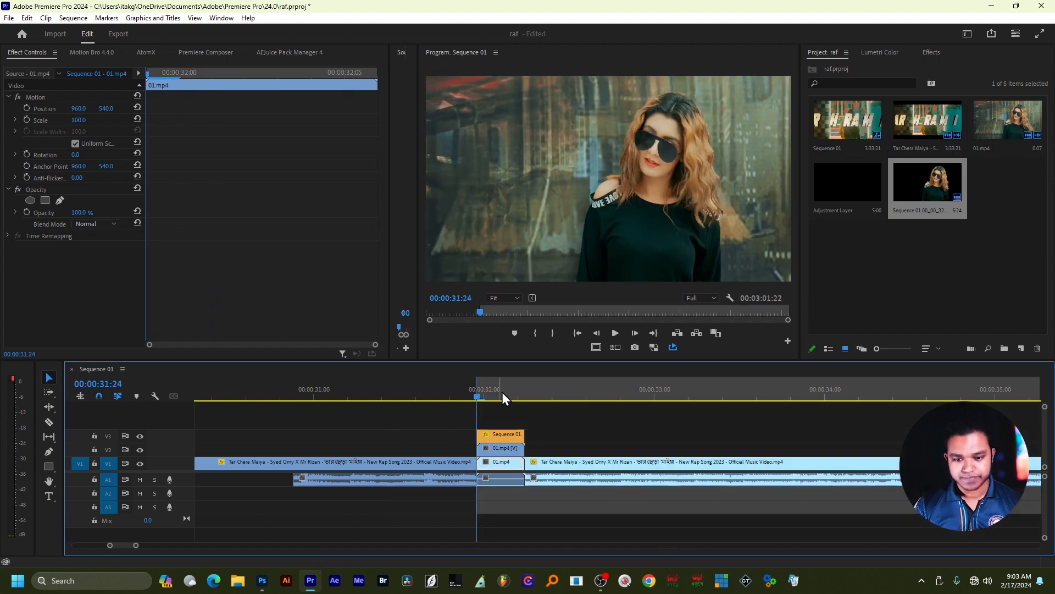
pyautogui.click(518, 391)
pyautogui.click(526, 390)
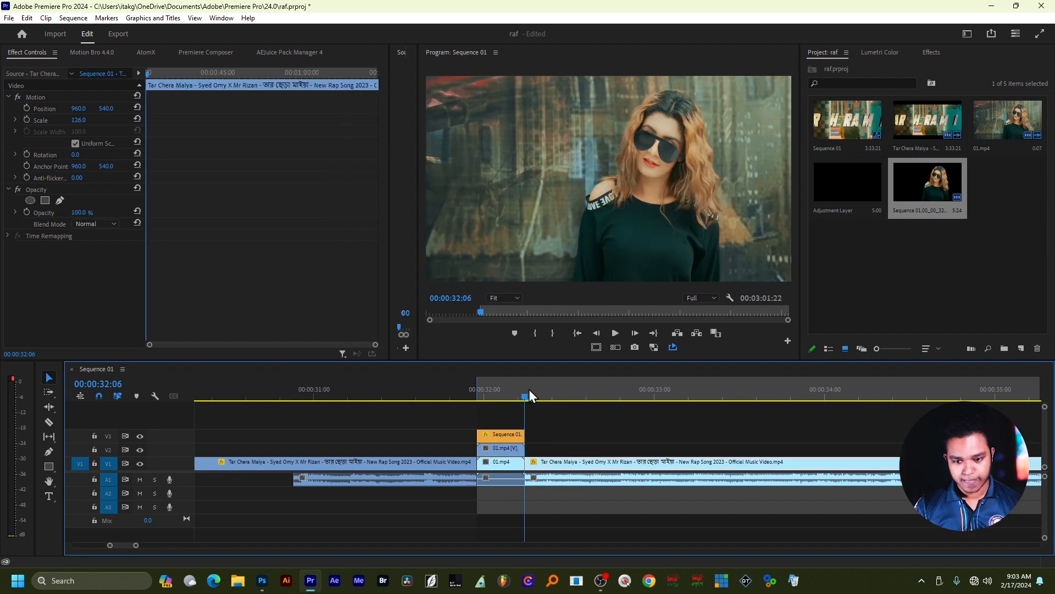
pyautogui.press('o')
pyautogui.hotkey('ctrl', '`')
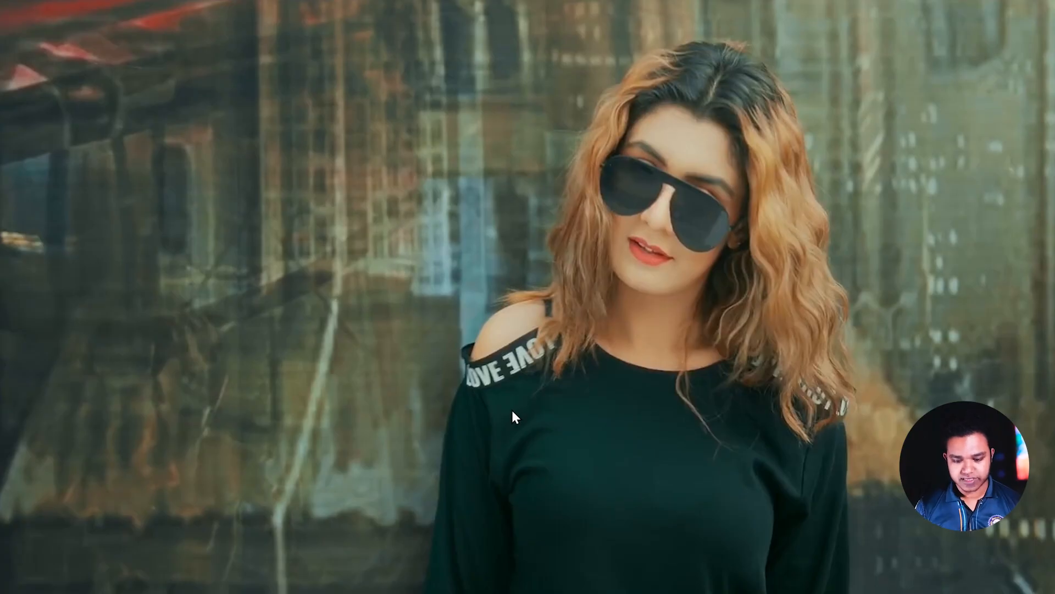